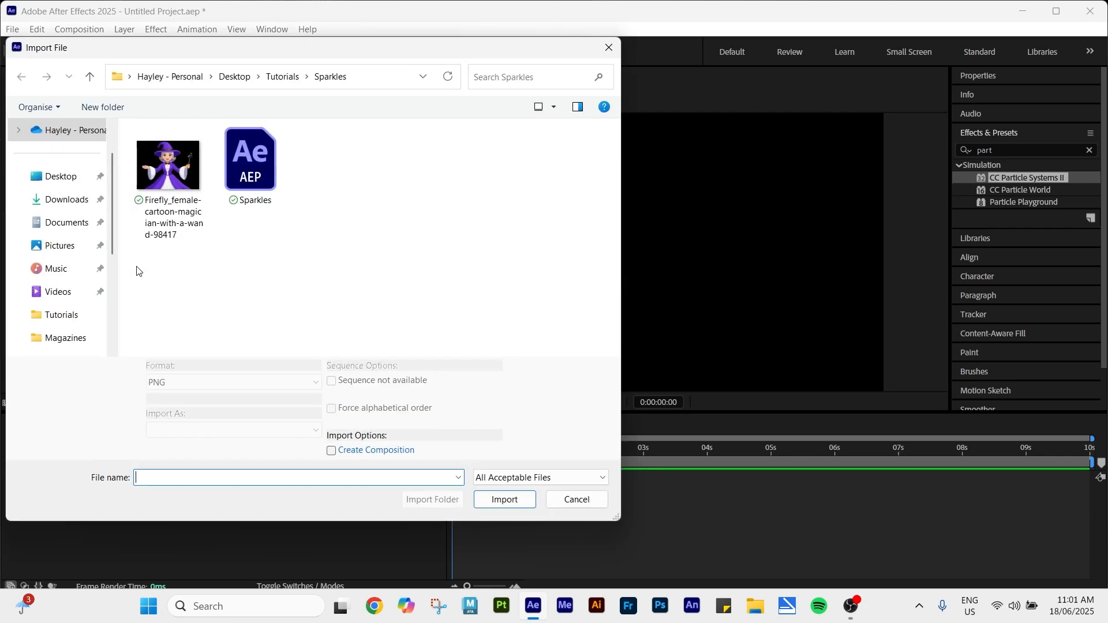
- Import the Firefly_female-cartoon-magician-with-a-wand-98417 PNG and add it to the Sparkles composition as a layer
{"action": "double_click", "coordinate": [170, 164]}
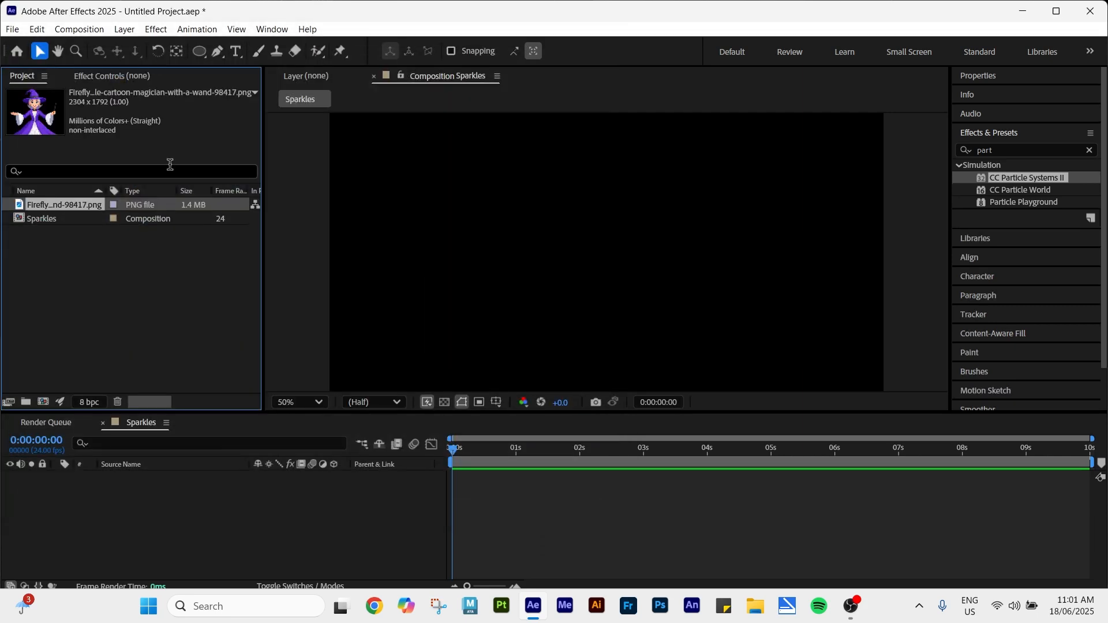
{"action": "left_click_drag", "start_coordinate": [41, 203], "coordinate": [122, 534]}
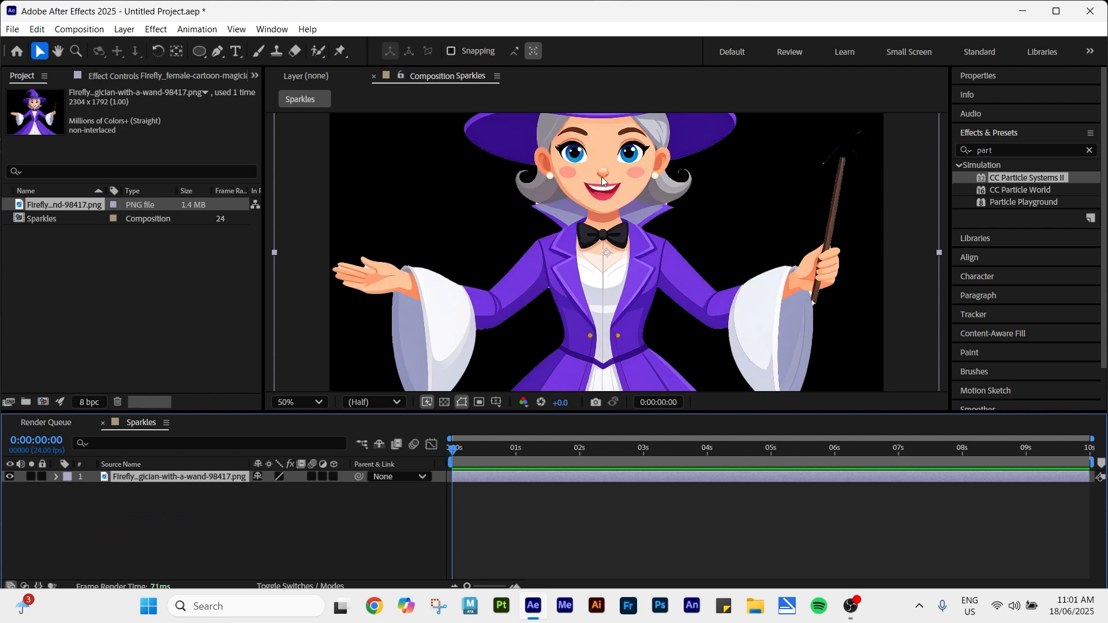
- Scale the magician down to fit inside the frame and place her on the composition's left side, against the bottom edge
{"action": "key", "text": "comma"}
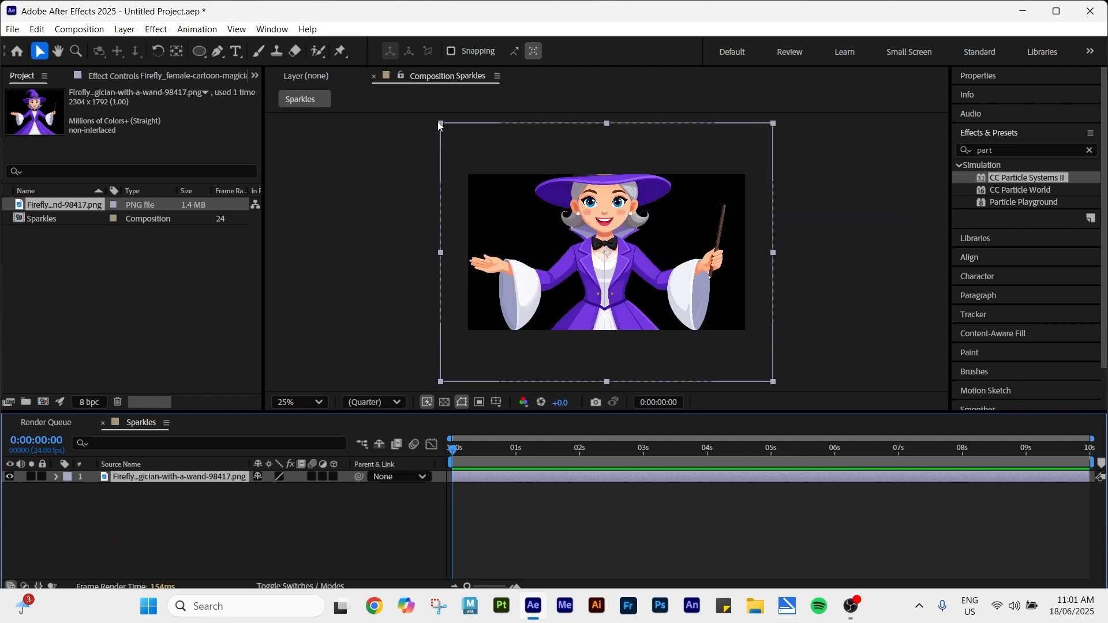
{"action": "left_click_drag", "start_coordinate": [440, 123], "coordinate": [515, 193]}
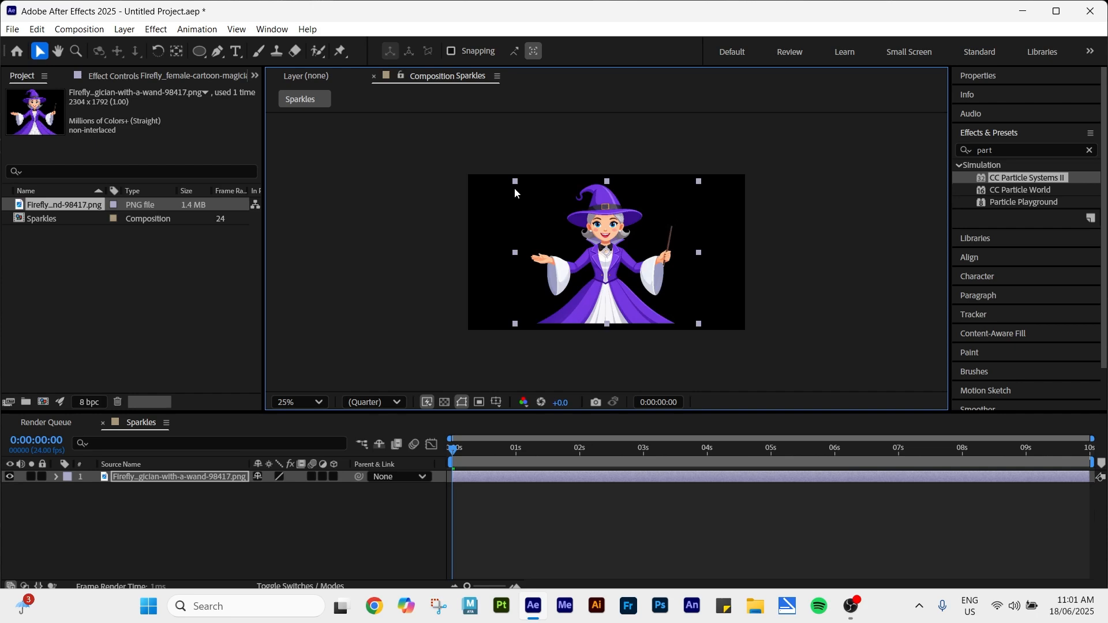
{"action": "left_click_drag", "start_coordinate": [590, 291], "coordinate": [535, 296]}
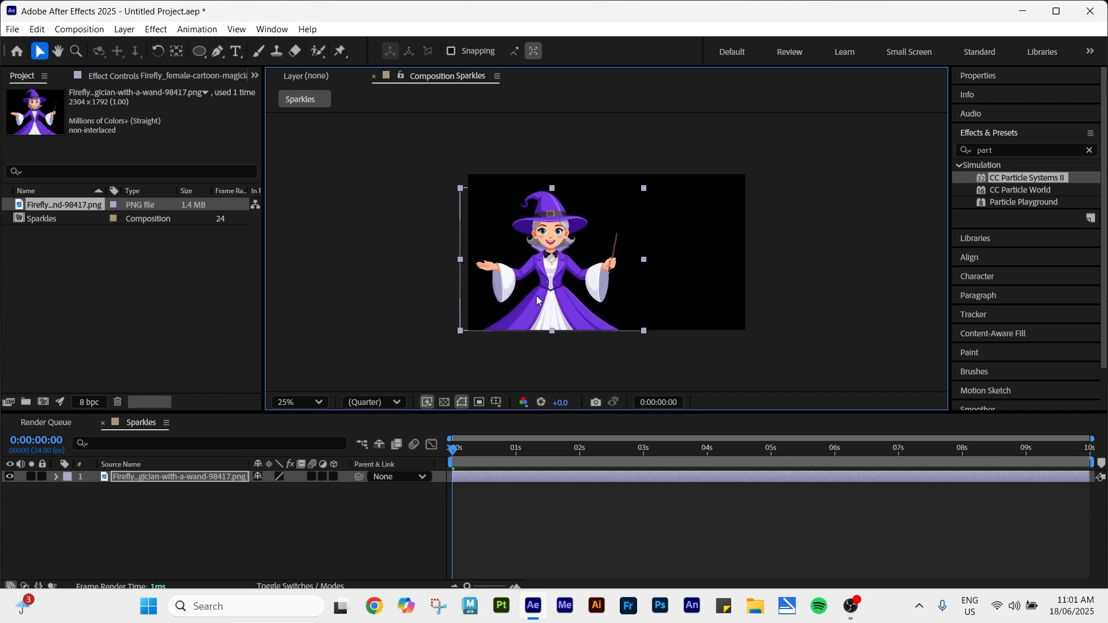
{"action": "left_click", "coordinate": [390, 297]}
- Create a black 1920 x 1080 px solid named Sparkle and place it below the magician layer
{"action": "scroll", "coordinate": [583, 321], "scroll_direction": "up", "scroll_amount": 1}
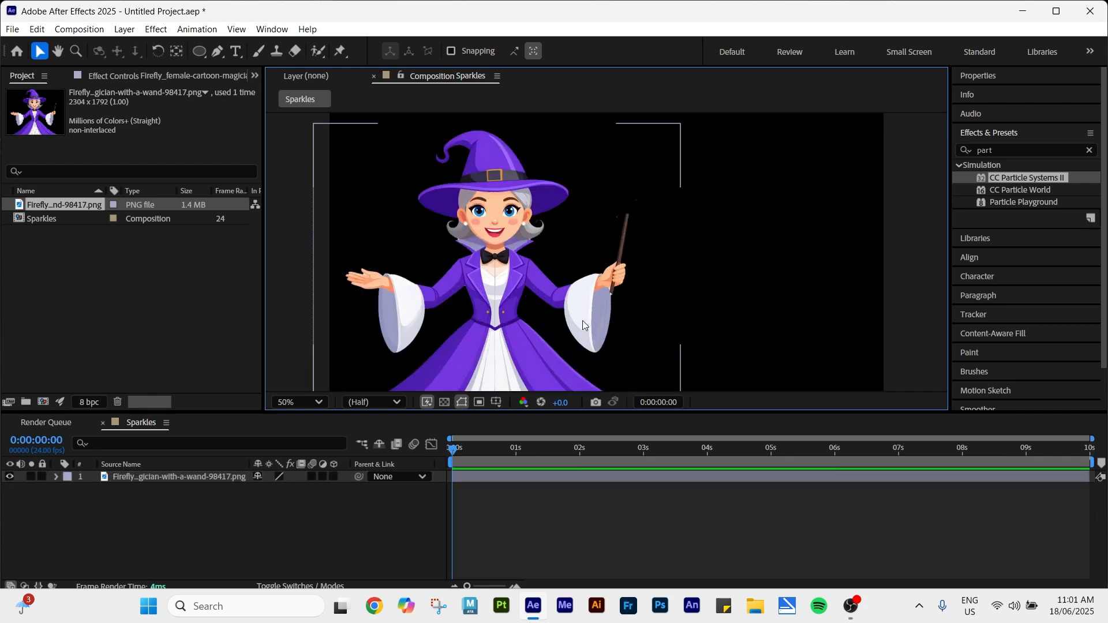
{"action": "scroll", "coordinate": [583, 320], "scroll_direction": "down", "scroll_amount": 1}
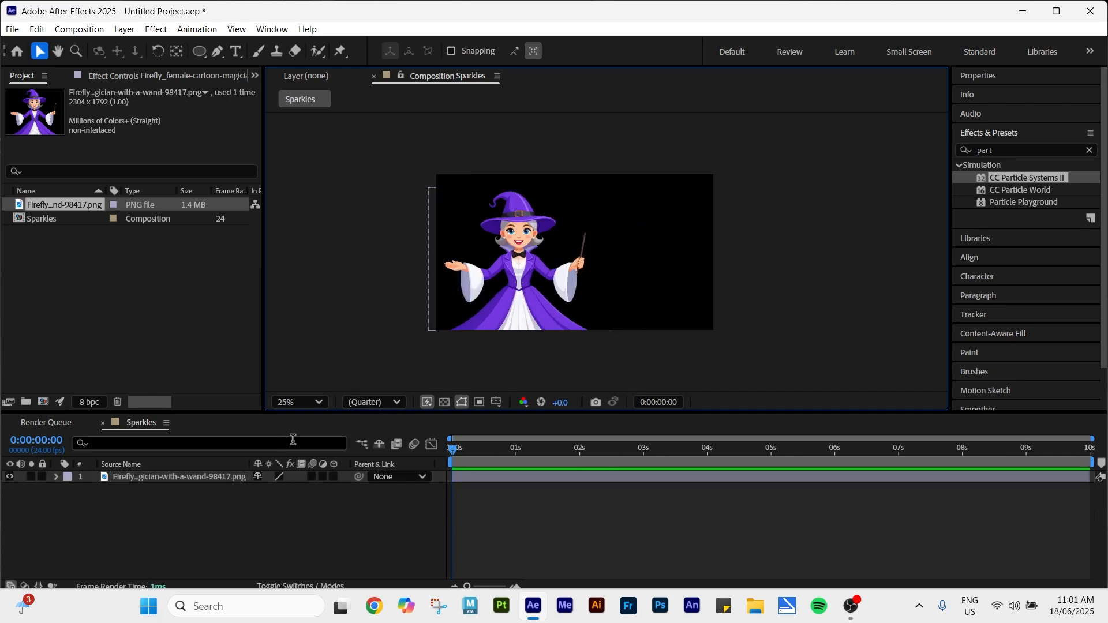
{"action": "left_click", "coordinate": [318, 403]}
{"action": "left_click", "coordinate": [306, 132]}
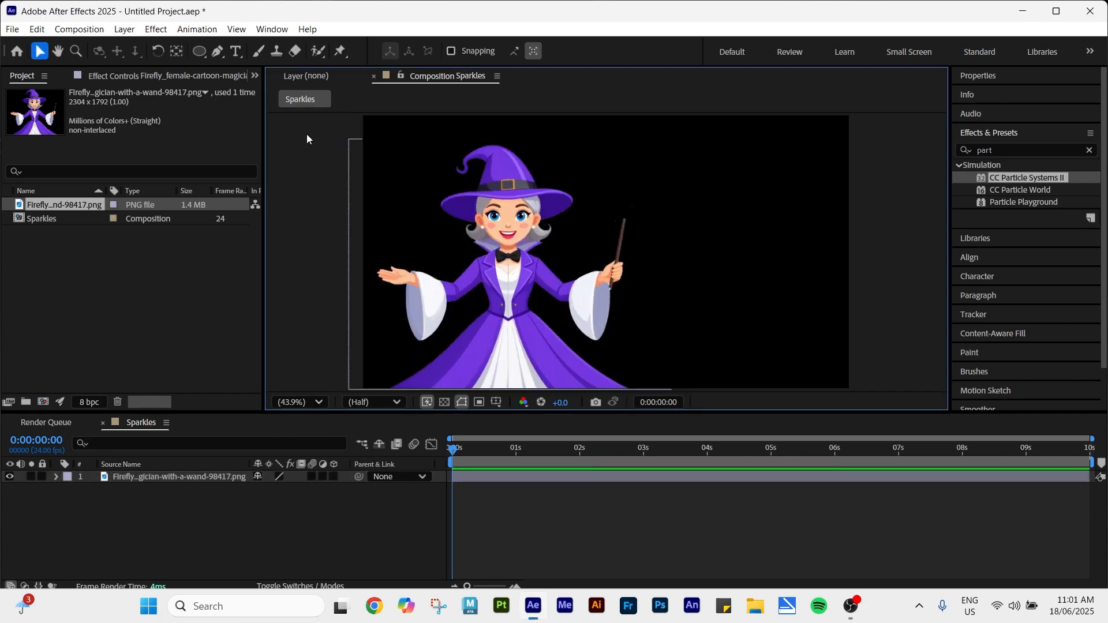
{"action": "right_click", "coordinate": [214, 511]}
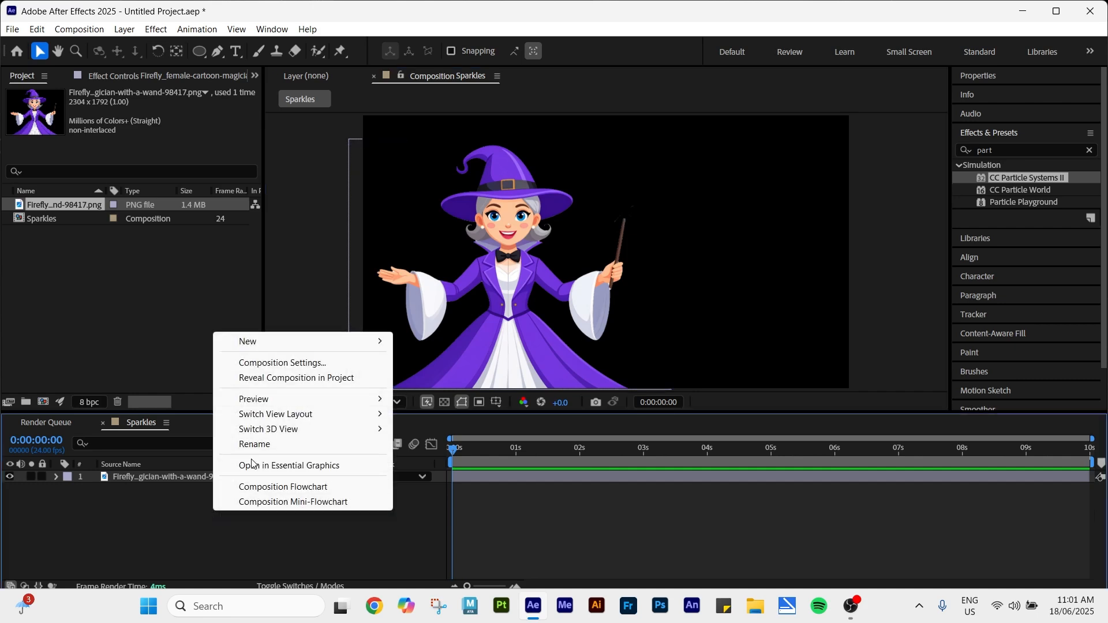
{"action": "mouse_move", "coordinate": [294, 349]}
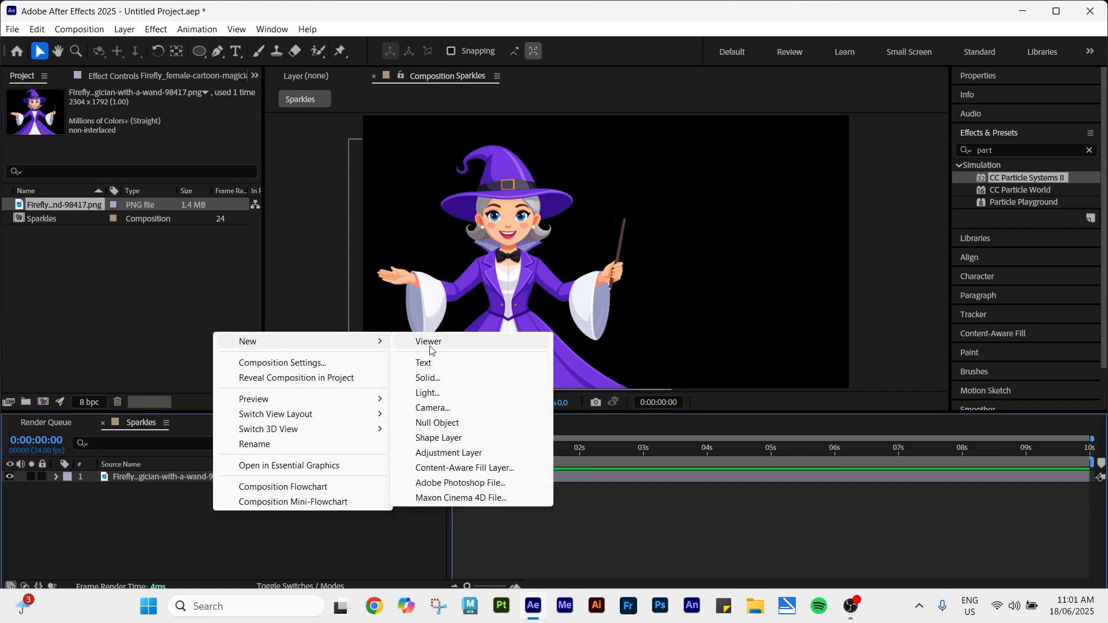
{"action": "left_click", "coordinate": [442, 381]}
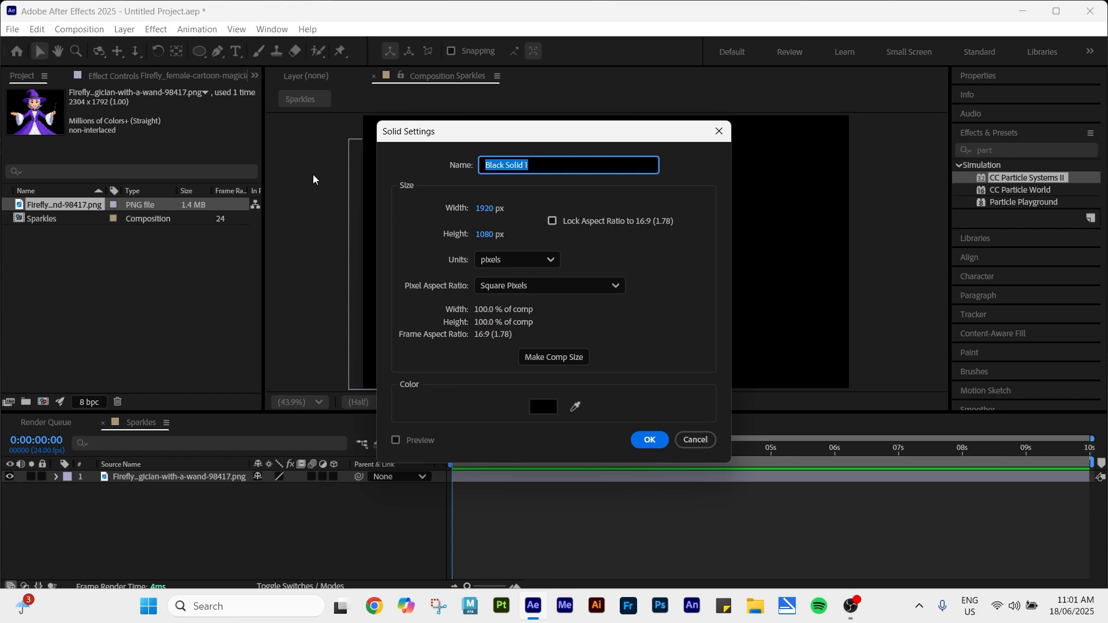
{"action": "type", "text": "Sparkle"}
{"action": "left_click", "coordinate": [649, 442]}
{"action": "left_click_drag", "start_coordinate": [142, 478], "coordinate": [144, 497]}
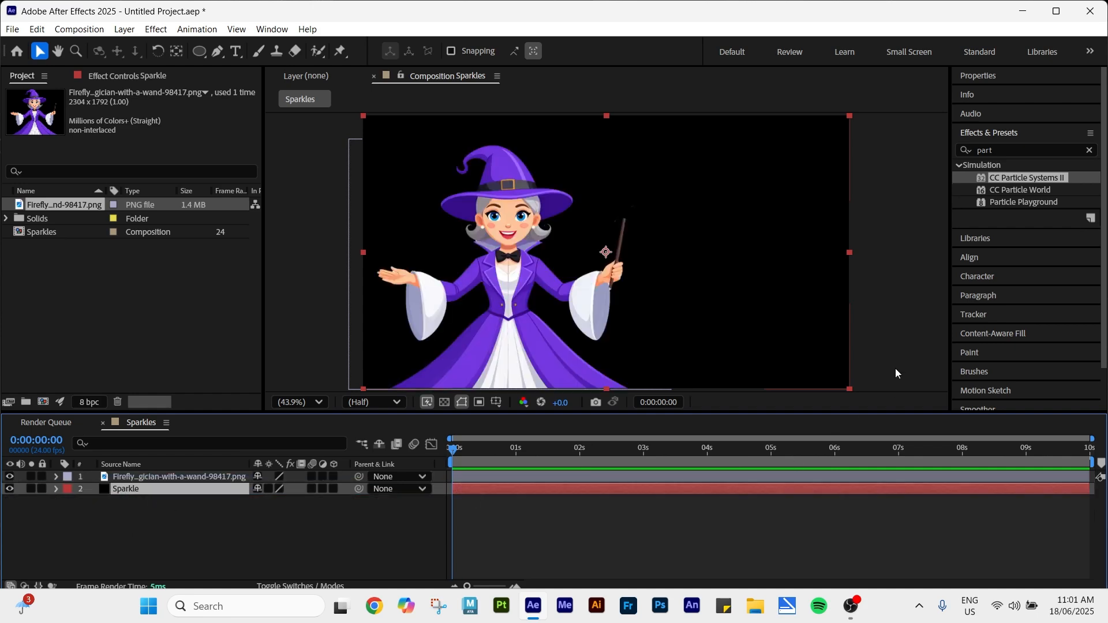
- Find the CC Particle Systems II effect by searching for "particle" and apply it to the Sparkle layer
{"action": "left_click", "coordinate": [1090, 150]}
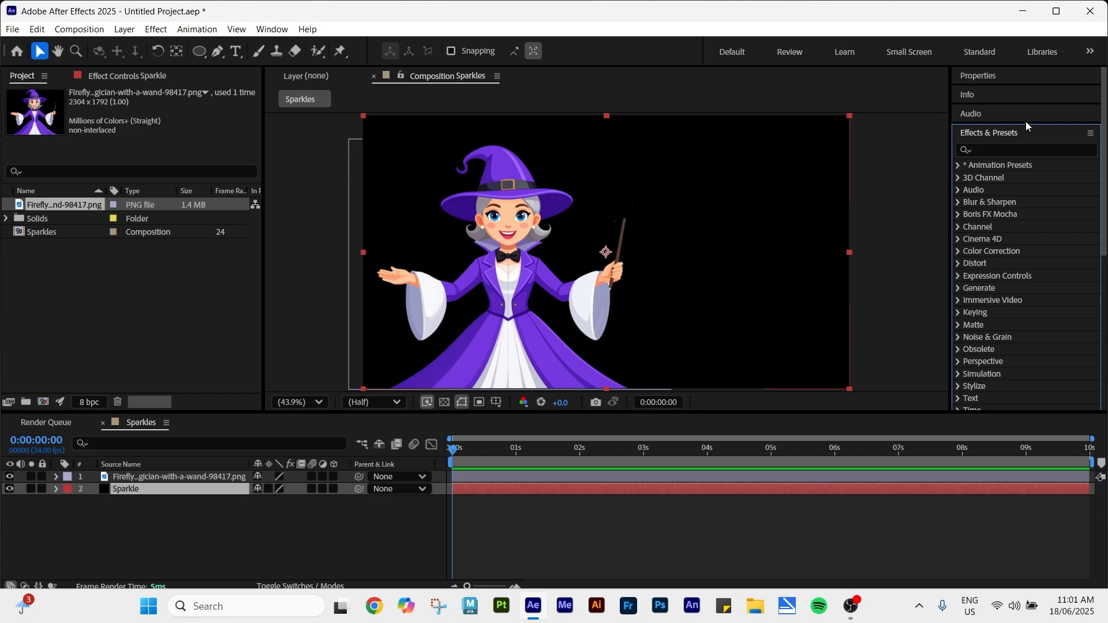
{"action": "left_click", "coordinate": [1025, 148]}
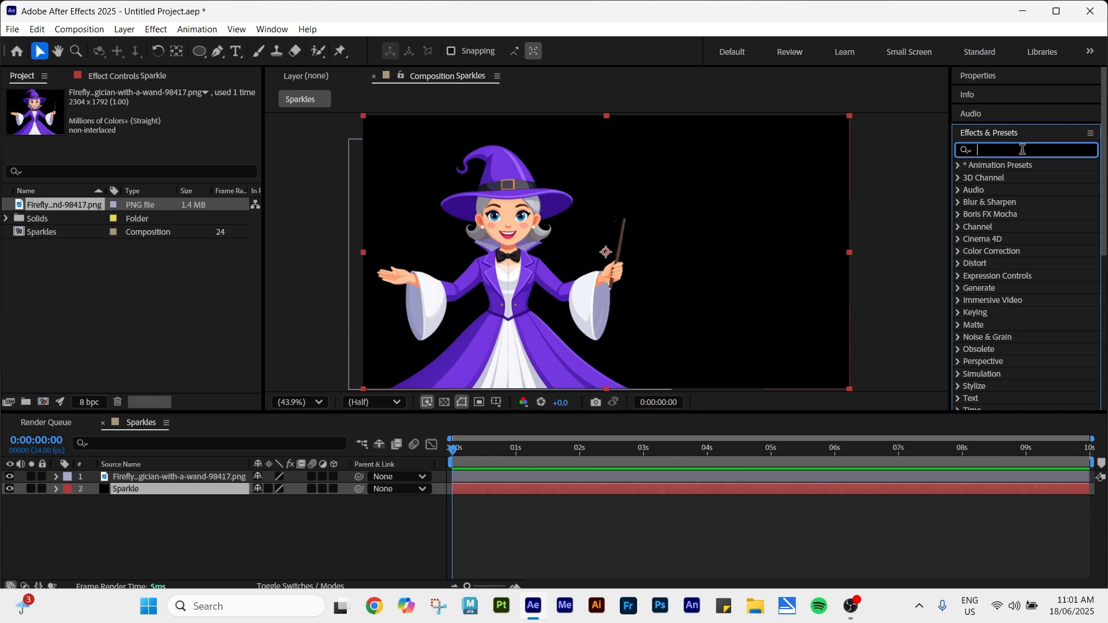
{"action": "type", "text": "particle"}
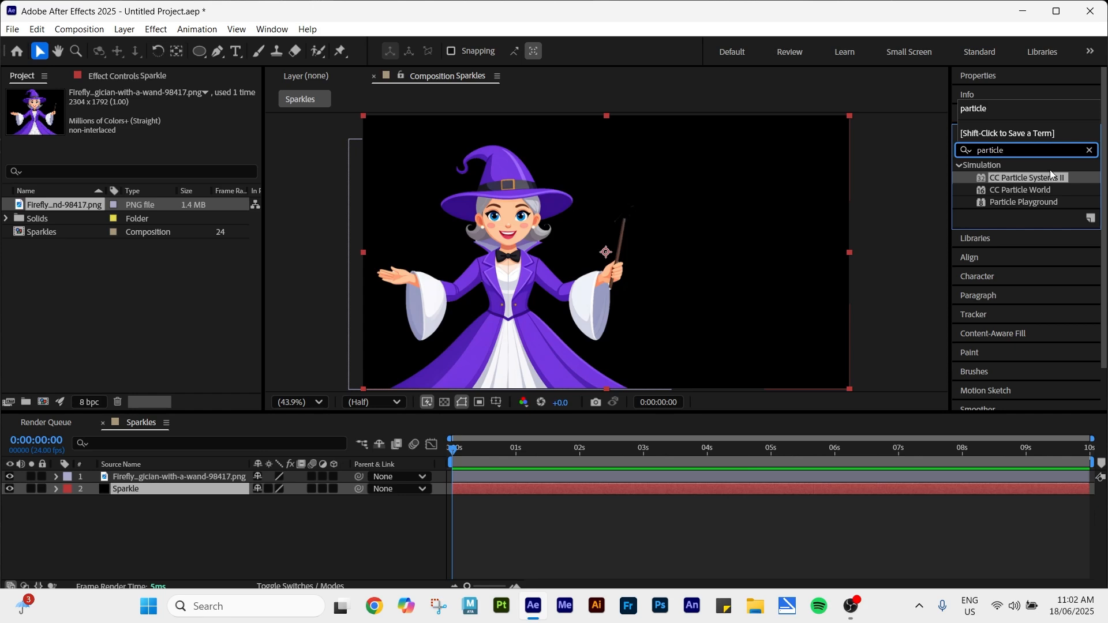
{"action": "left_click", "coordinate": [1014, 177]}
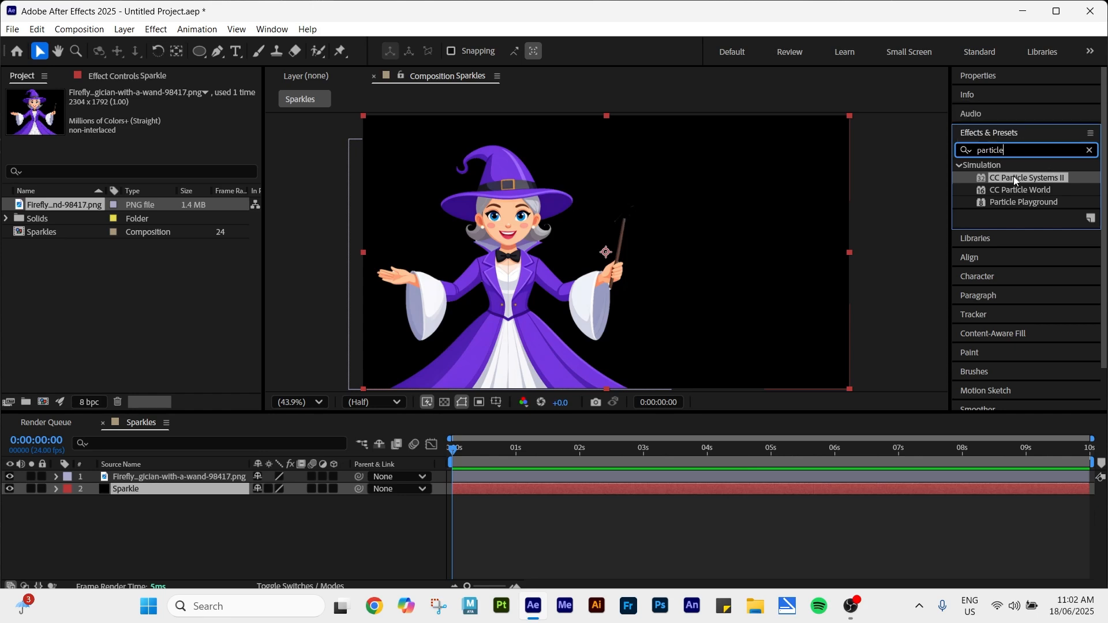
{"action": "left_click_drag", "start_coordinate": [1013, 176], "coordinate": [601, 490]}
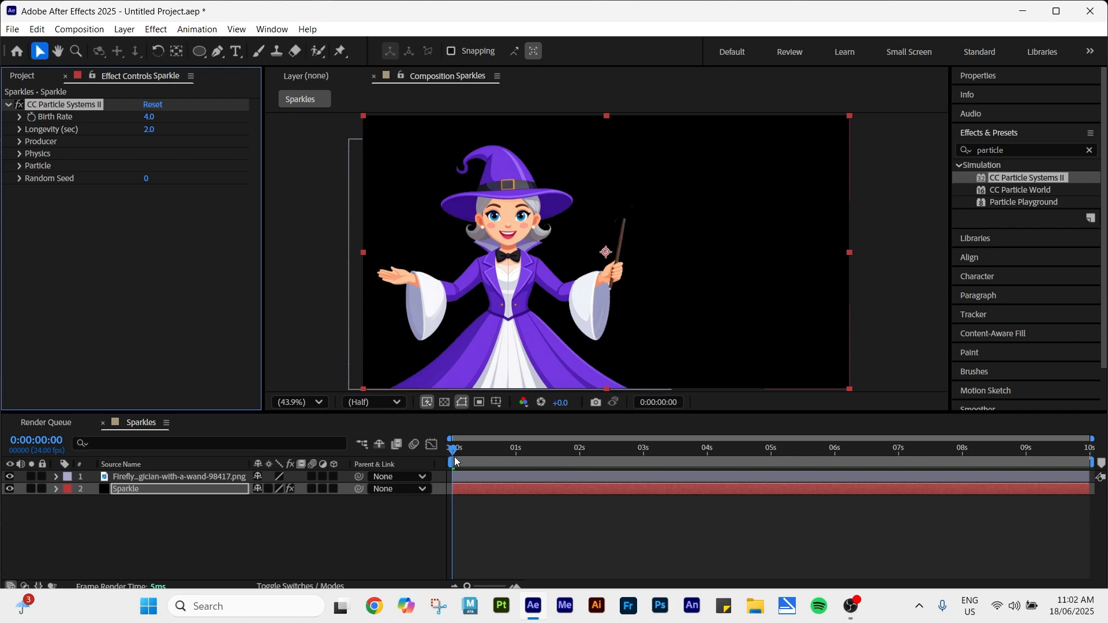
- Preview the default particle animation from the start of the composition and stop at 0:00:02:14
{"action": "key", "text": "space"}
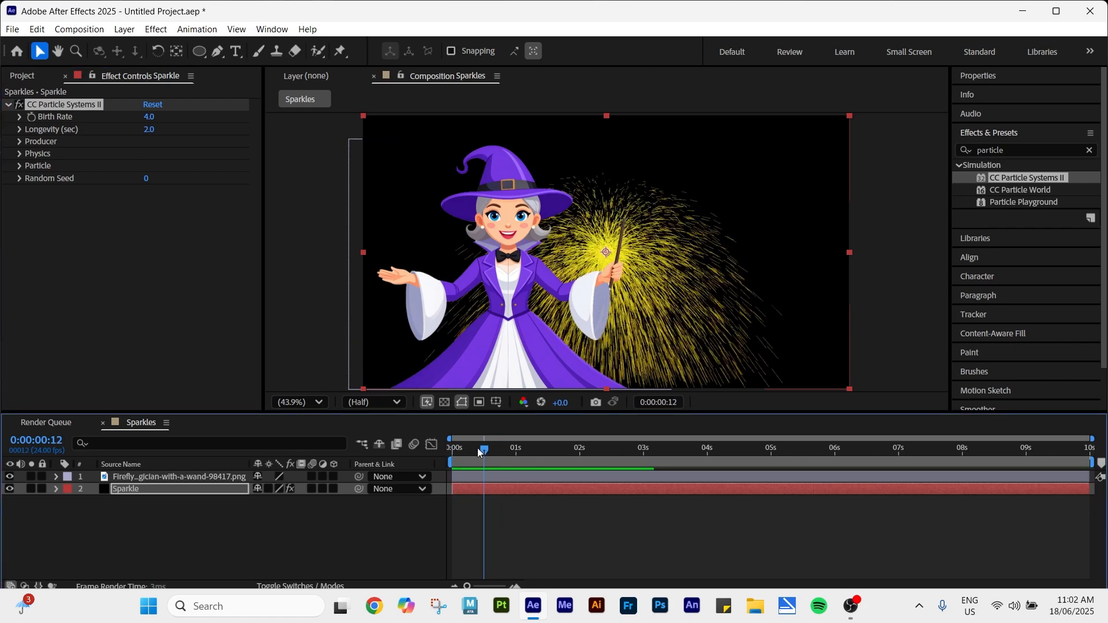
{"action": "left_click_drag", "start_coordinate": [478, 452], "coordinate": [404, 490]}
{"action": "key", "text": "space"}
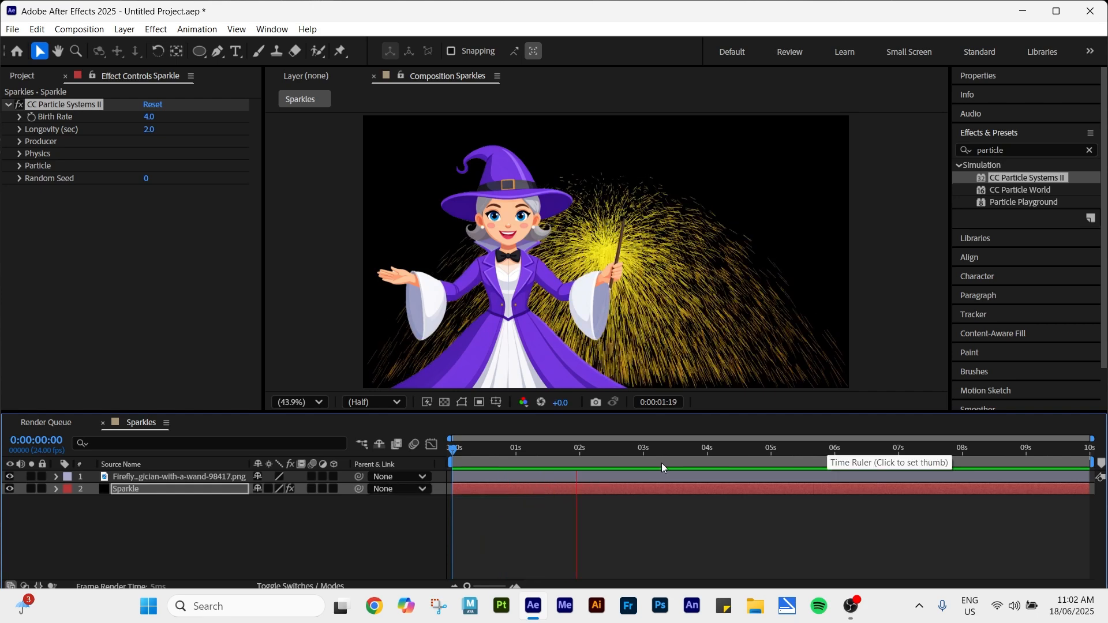
{"action": "key", "text": "space"}
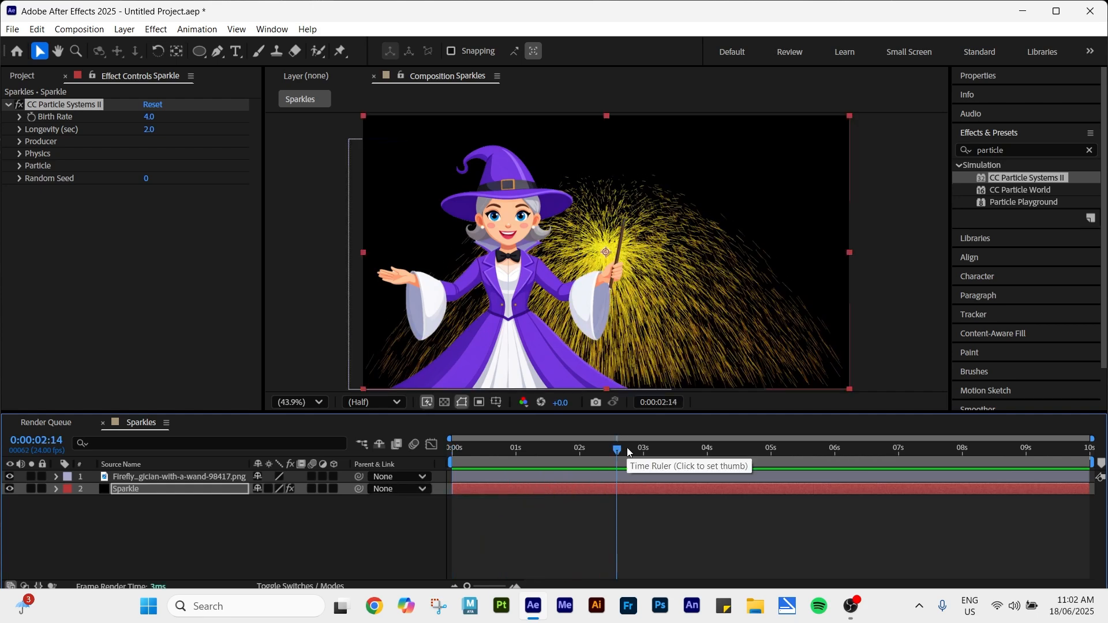
- Set the particle system's Birth Rate to 1.5
{"action": "mouse_move", "coordinate": [141, 116]}
{"action": "left_mouse_down"}
{"action": "mouse_move", "coordinate": [129, 117]}
{"action": "mouse_move", "coordinate": [145, 119]}
{"action": "mouse_move", "coordinate": [138, 125]}
{"action": "left_mouse_up"}
{"action": "left_click", "coordinate": [142, 121]}
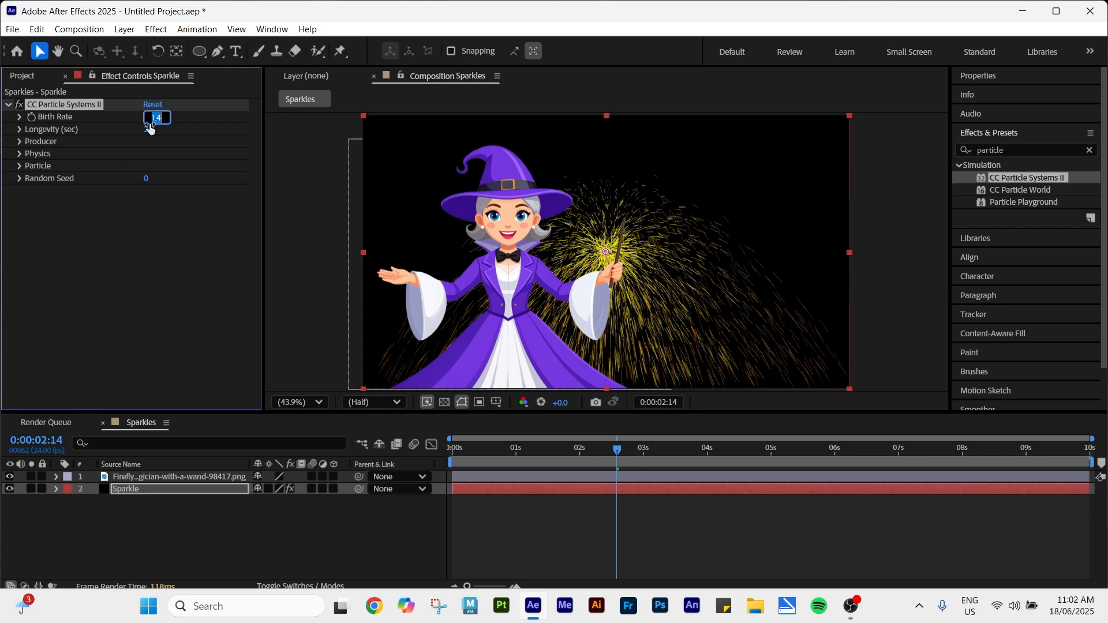
{"action": "type", "text": "1.5"}
{"action": "left_click", "coordinate": [136, 224]}
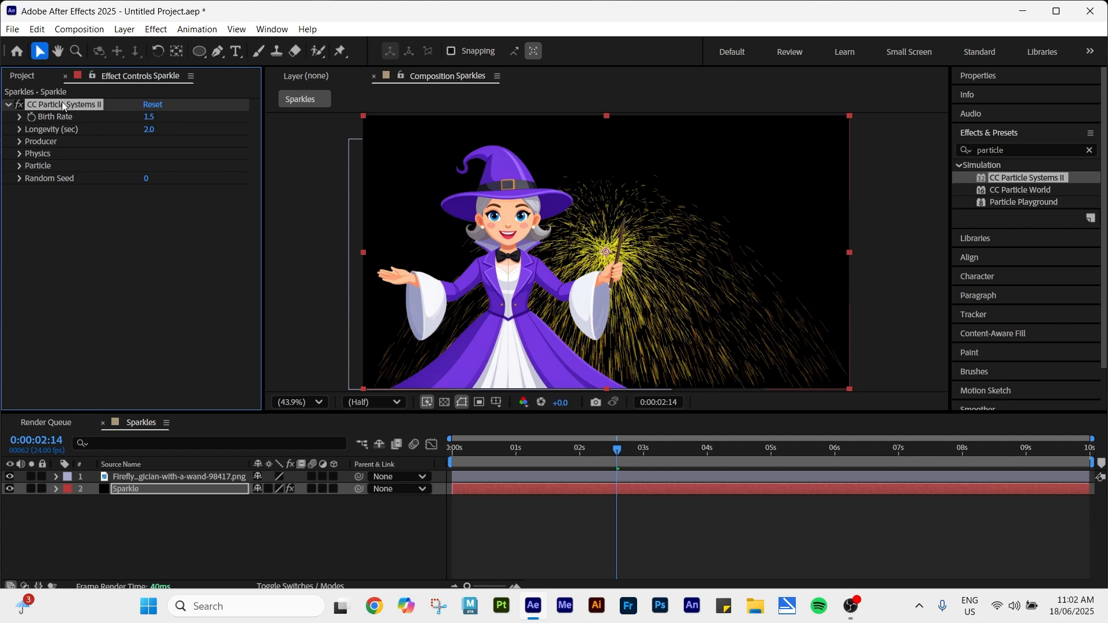
{"action": "left_click", "coordinate": [19, 130]}
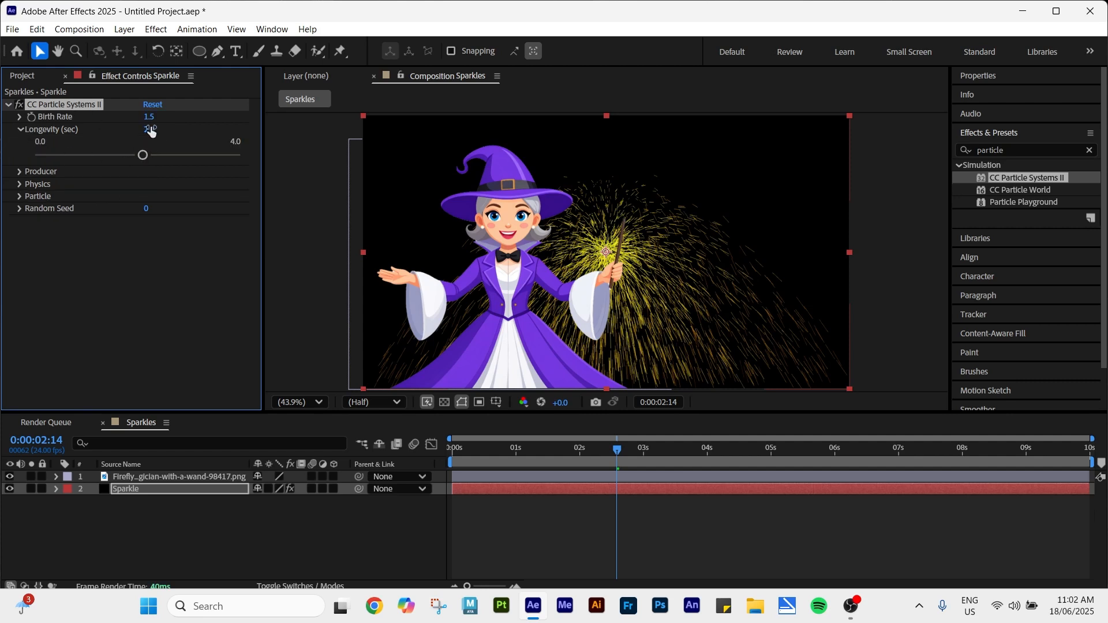
{"action": "left_click", "coordinate": [19, 129]}
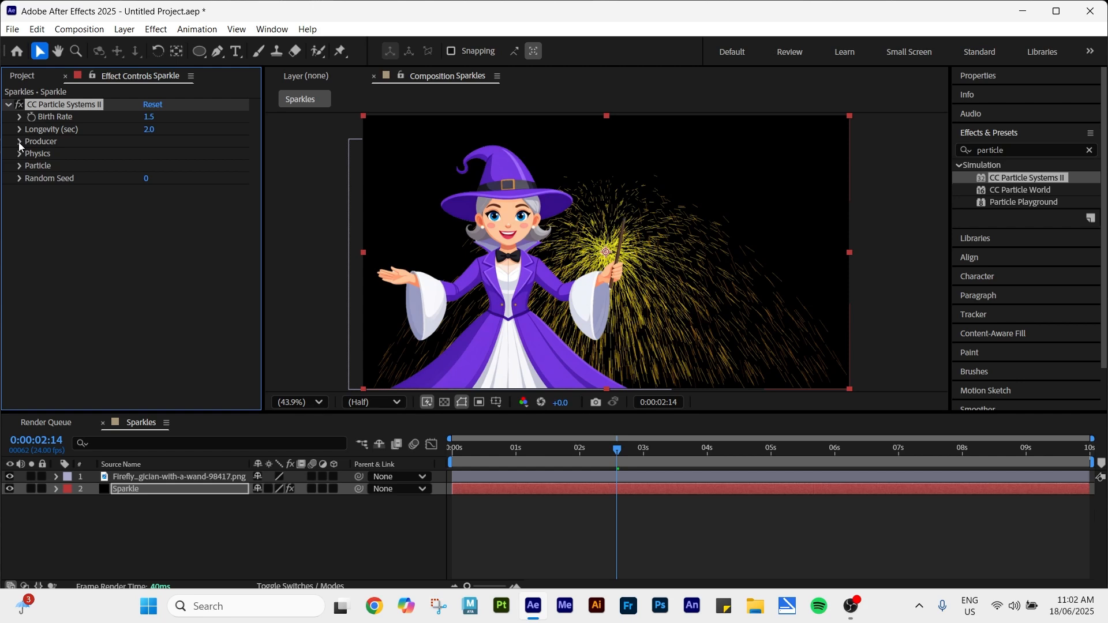
- Set the Producer Position to 1028.0, 420.0 so the particles originate at the tip of the magician's wand
{"action": "left_click", "coordinate": [19, 141]}
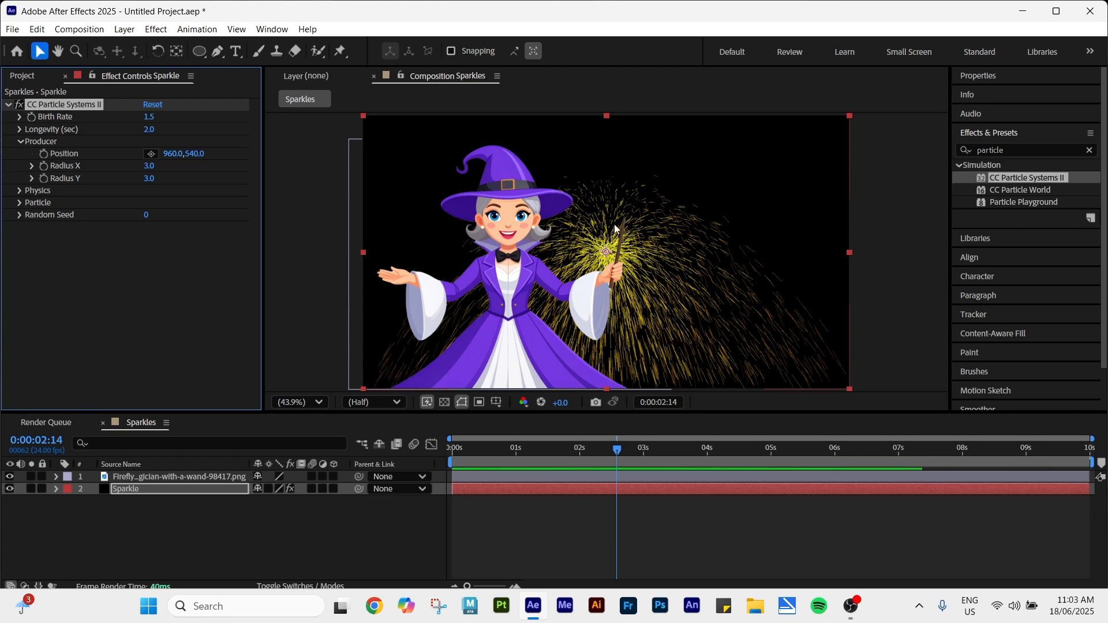
{"action": "key", "text": "period"}
{"action": "key", "text": "period"}
{"action": "key", "text": "period"}
{"action": "key", "text": "period"}
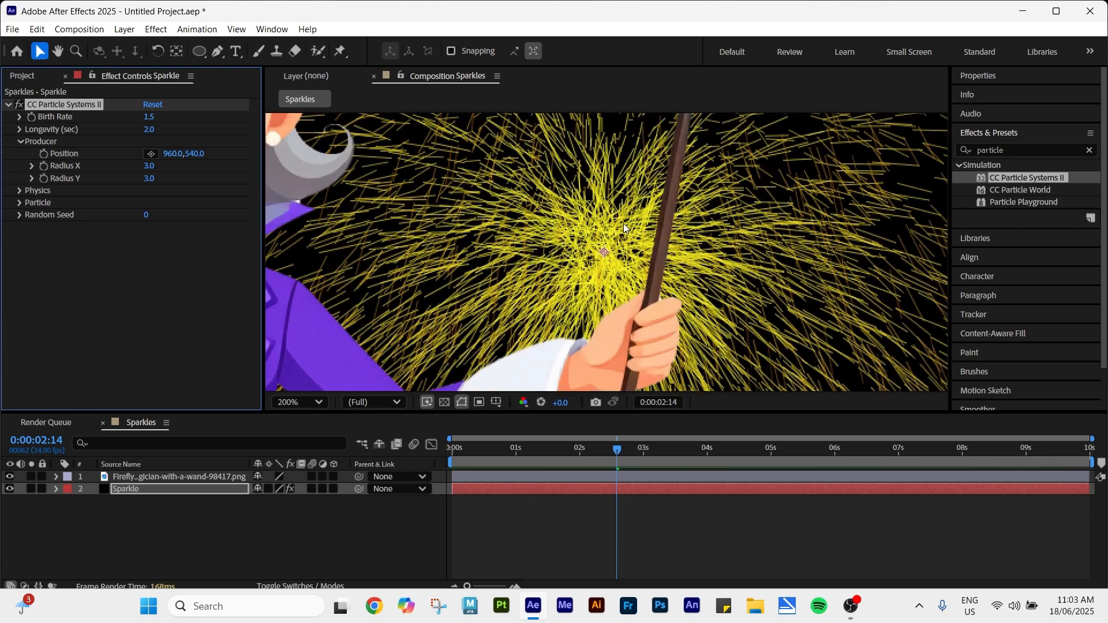
{"action": "scroll", "coordinate": [623, 224], "scroll_direction": "up", "scroll_amount": 1}
{"action": "scroll", "coordinate": [623, 224], "scroll_direction": "down", "scroll_amount": 1}
{"action": "left_click_drag", "start_coordinate": [711, 188], "coordinate": [653, 279]}
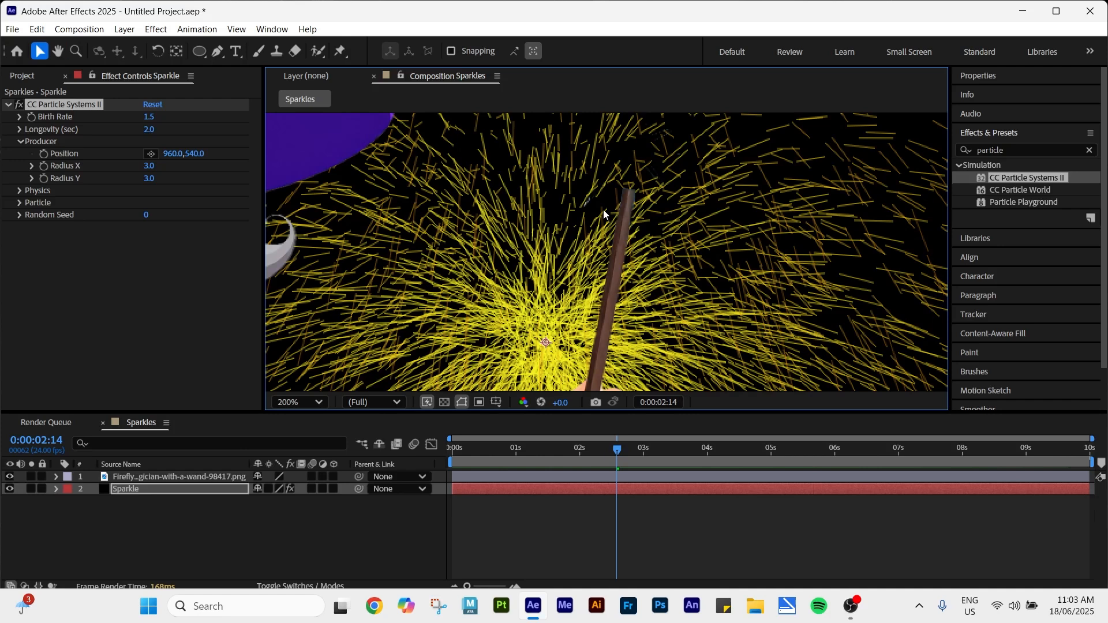
{"action": "scroll", "coordinate": [622, 208], "scroll_direction": "down", "scroll_amount": 2}
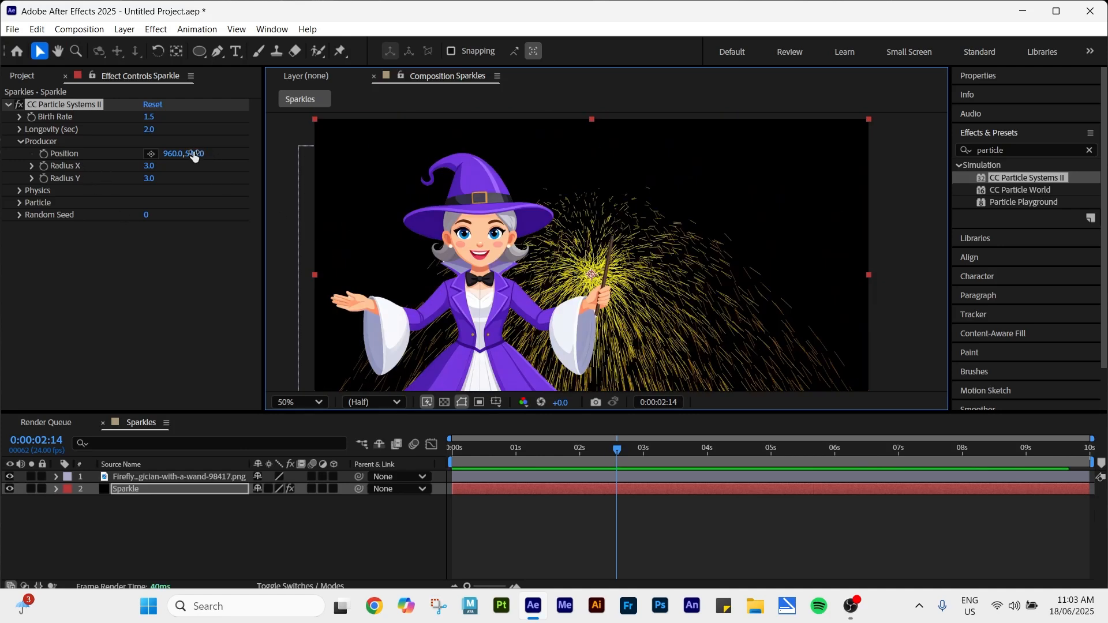
{"action": "left_click_drag", "start_coordinate": [194, 156], "coordinate": [88, 165]}
{"action": "mouse_move", "coordinate": [175, 154]}
{"action": "left_mouse_down"}
{"action": "mouse_move", "coordinate": [226, 154]}
{"action": "mouse_move", "coordinate": [176, 155]}
{"action": "left_mouse_up"}
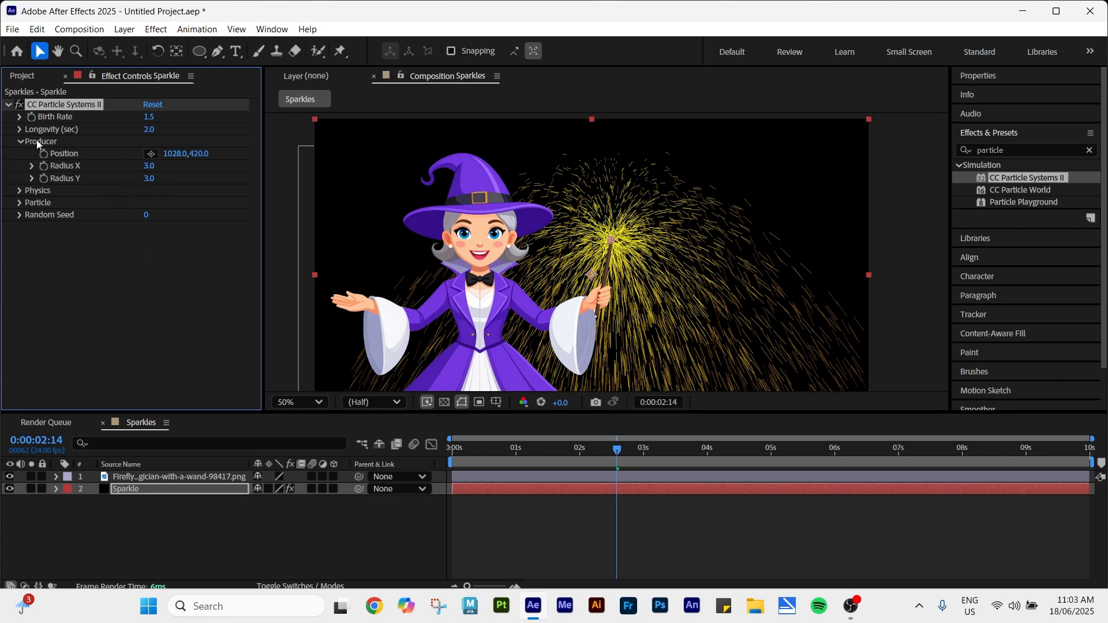
{"action": "left_click", "coordinate": [19, 141]}
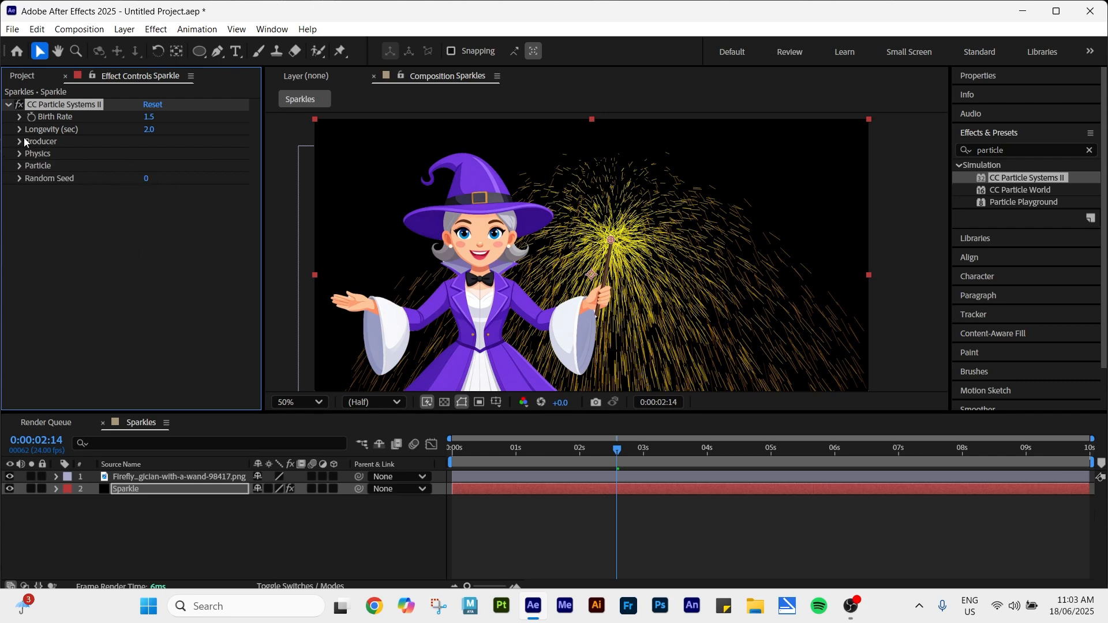
- At 0:00:02:10, try the Fractal Explosive type for the Physics Animation, and switch it to Twirl
{"action": "left_click", "coordinate": [20, 154]}
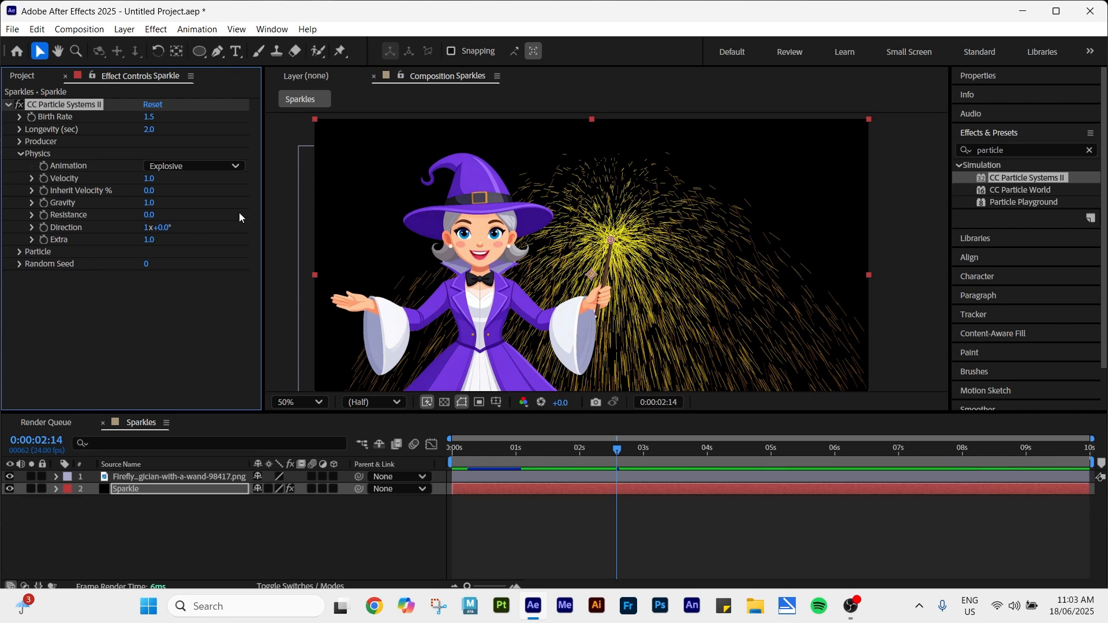
{"action": "left_click", "coordinate": [224, 168]}
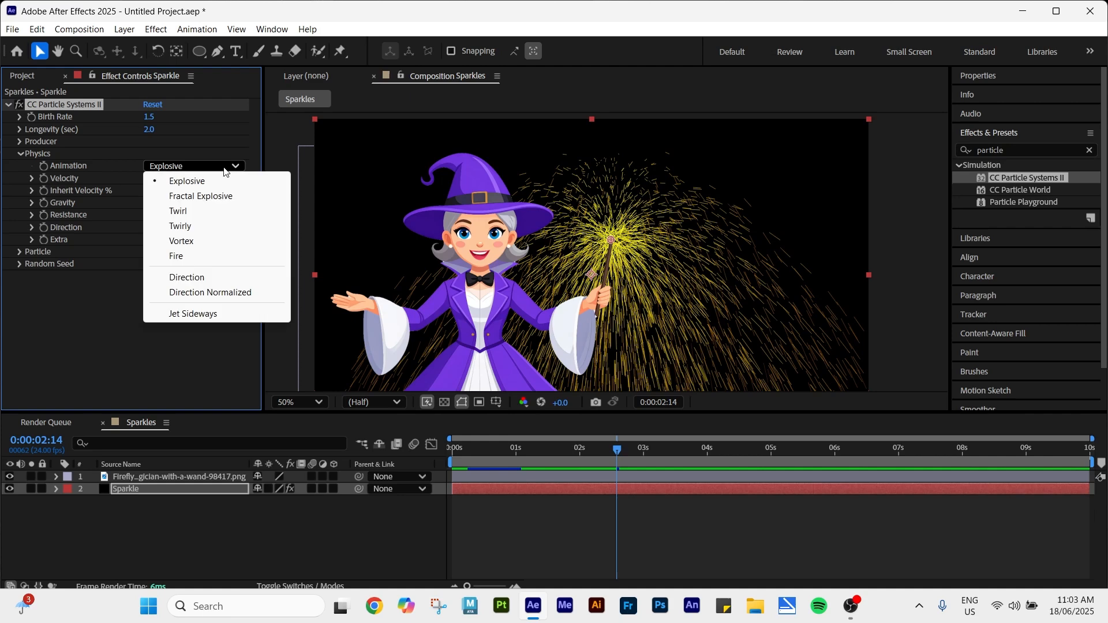
{"action": "left_click", "coordinate": [223, 168]}
{"action": "left_click_drag", "start_coordinate": [572, 448], "coordinate": [606, 458]}
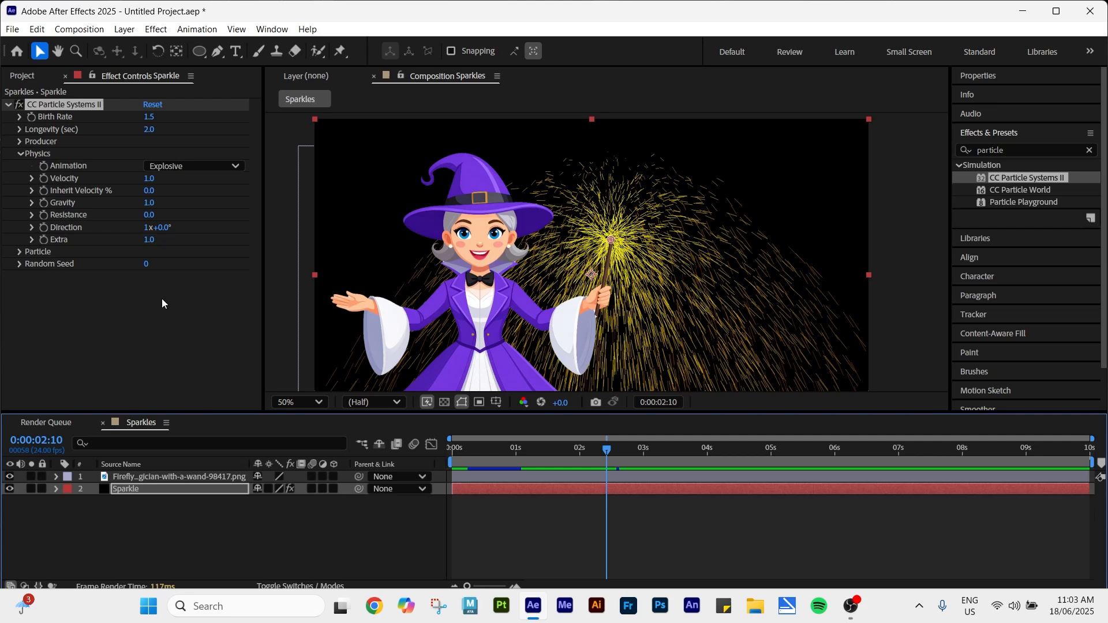
{"action": "left_click", "coordinate": [171, 169]}
{"action": "left_click", "coordinate": [185, 199]}
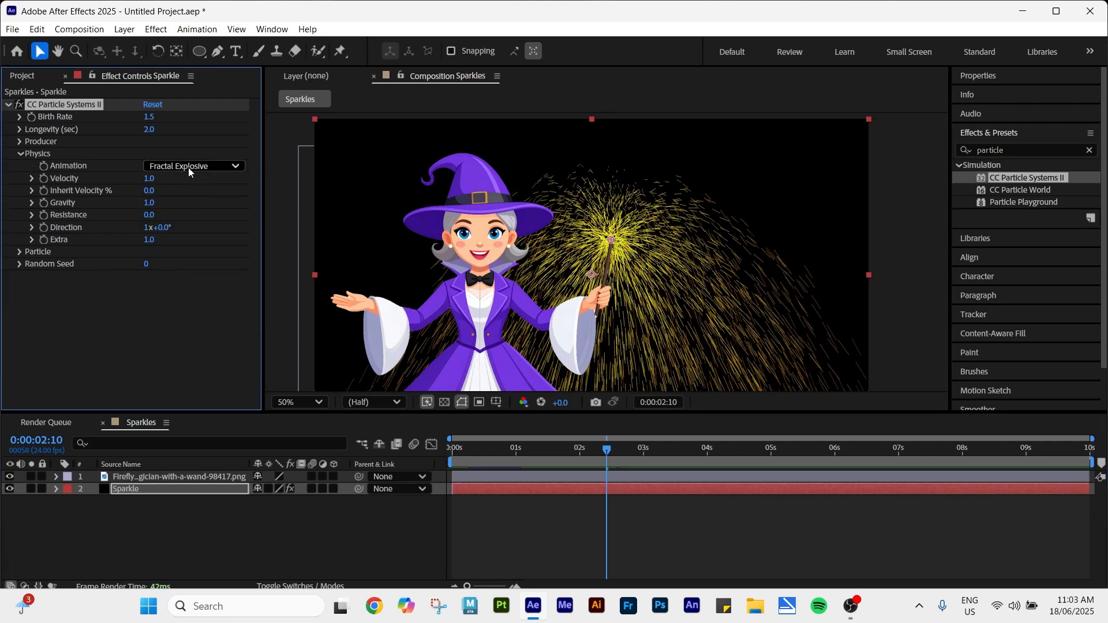
{"action": "left_click", "coordinate": [189, 165]}
{"action": "left_click", "coordinate": [184, 213]}
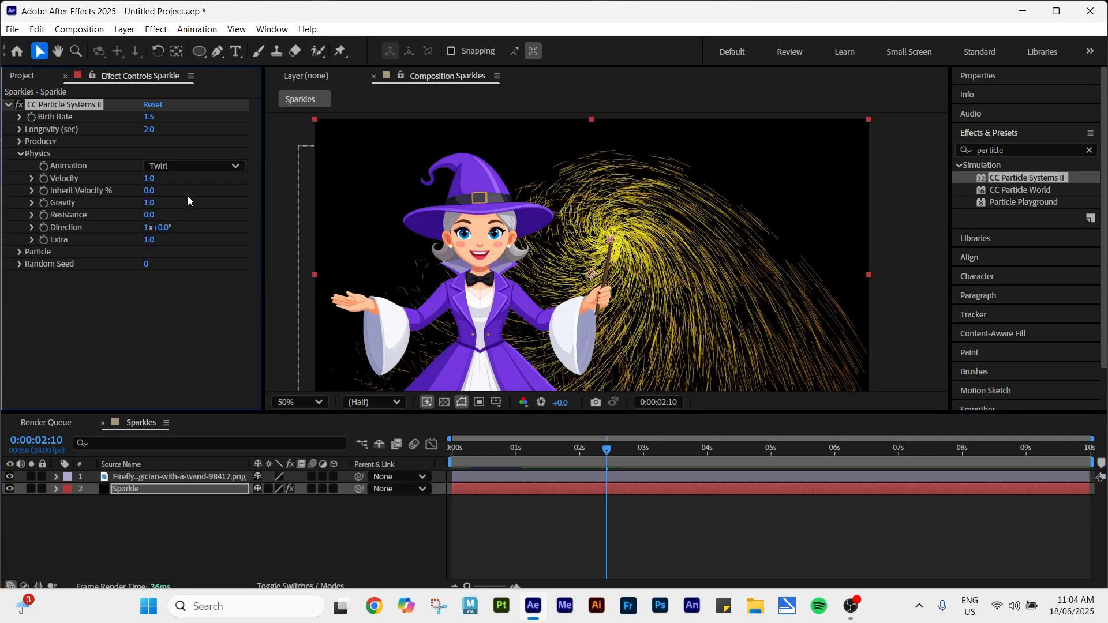
- Preview the Twirl animation, try the Twirly and Fire types for the Physics Animation, and preview Fire
{"action": "key", "text": "space"}
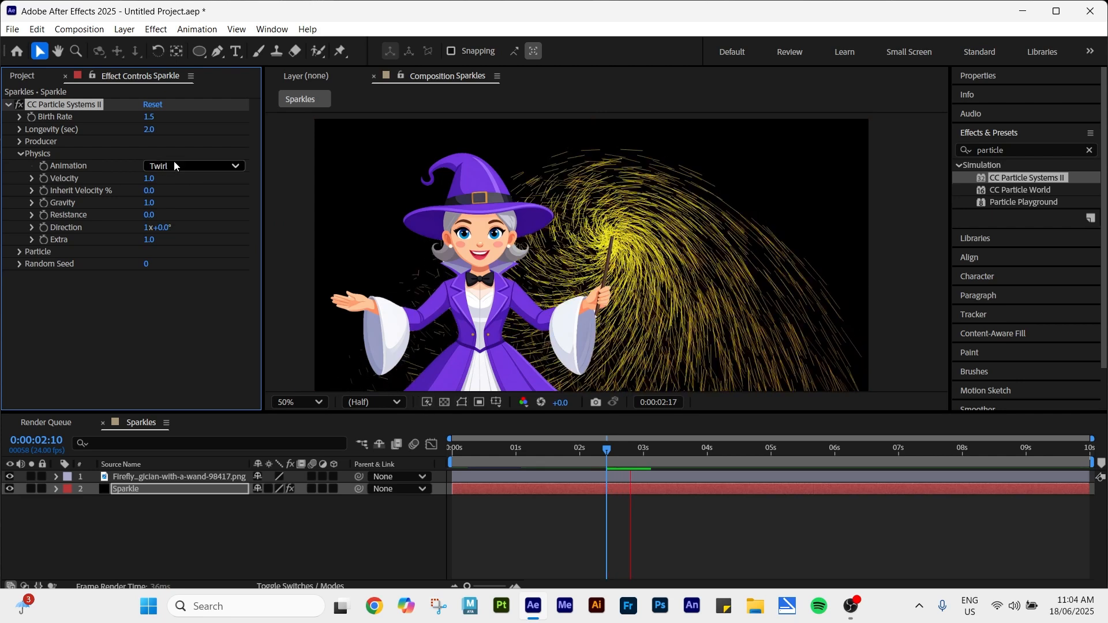
{"action": "key", "text": "space"}
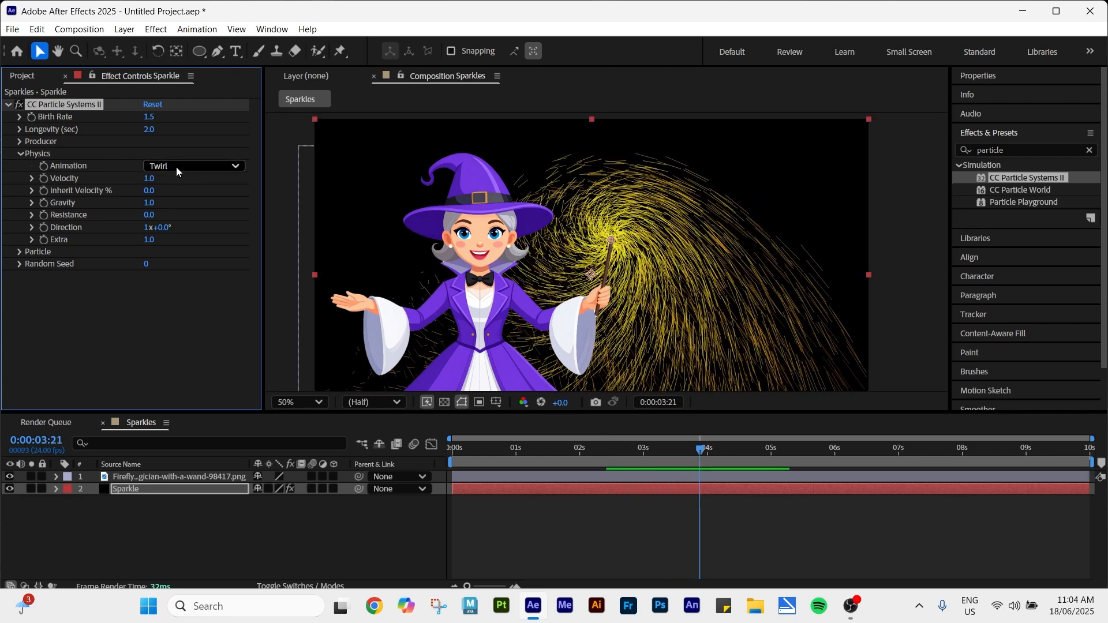
{"action": "left_click", "coordinate": [175, 167]}
{"action": "left_click", "coordinate": [185, 226]}
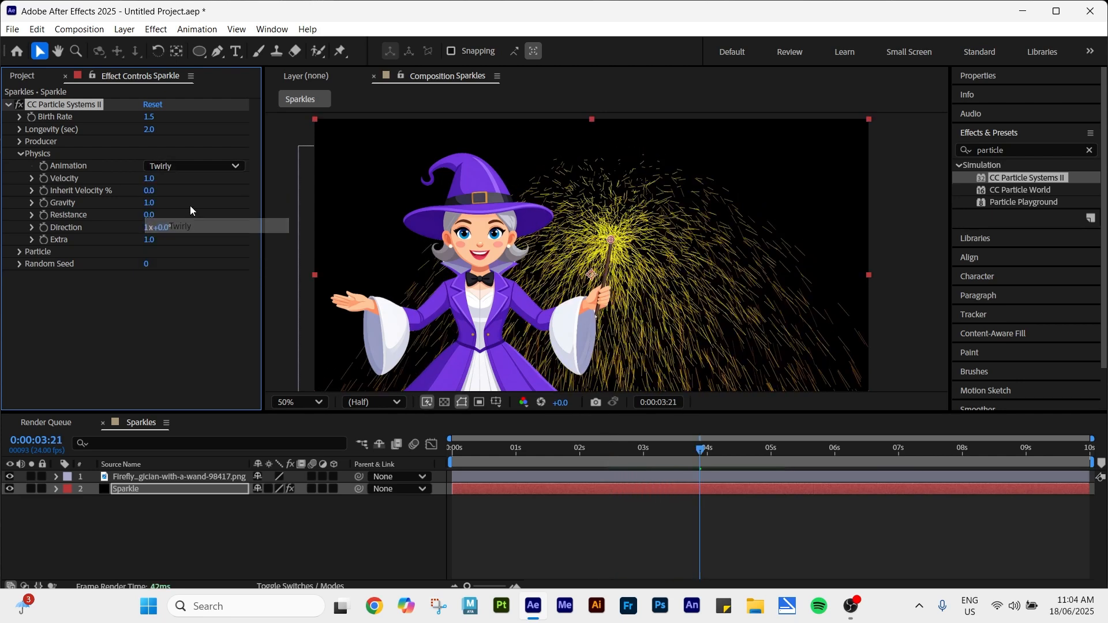
{"action": "left_click", "coordinate": [192, 170]}
{"action": "left_click", "coordinate": [182, 254]}
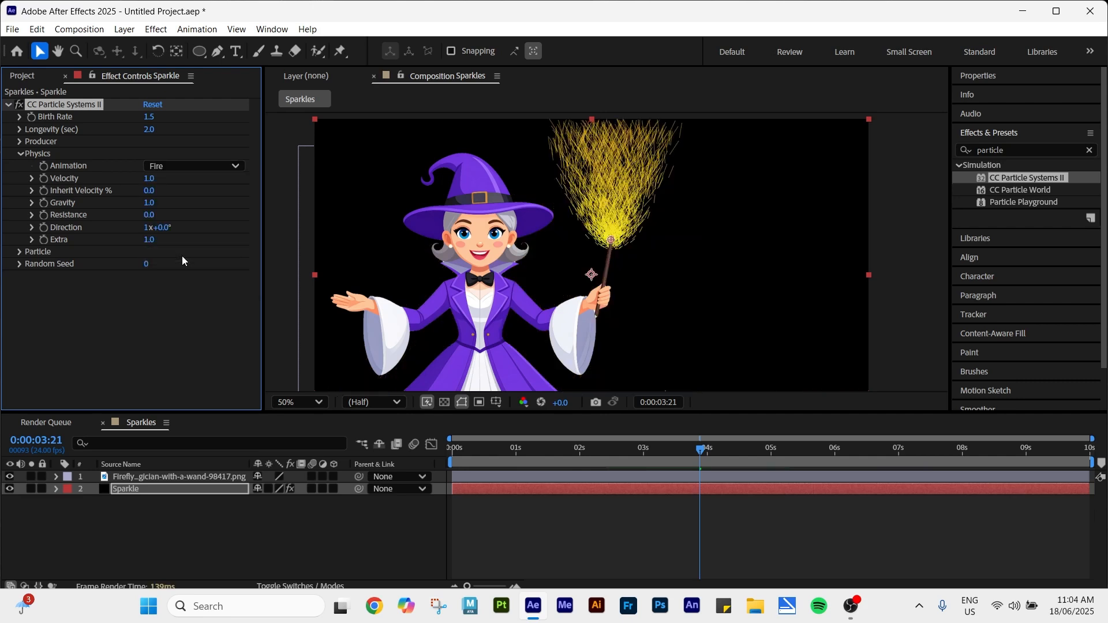
{"action": "key", "text": "space"}
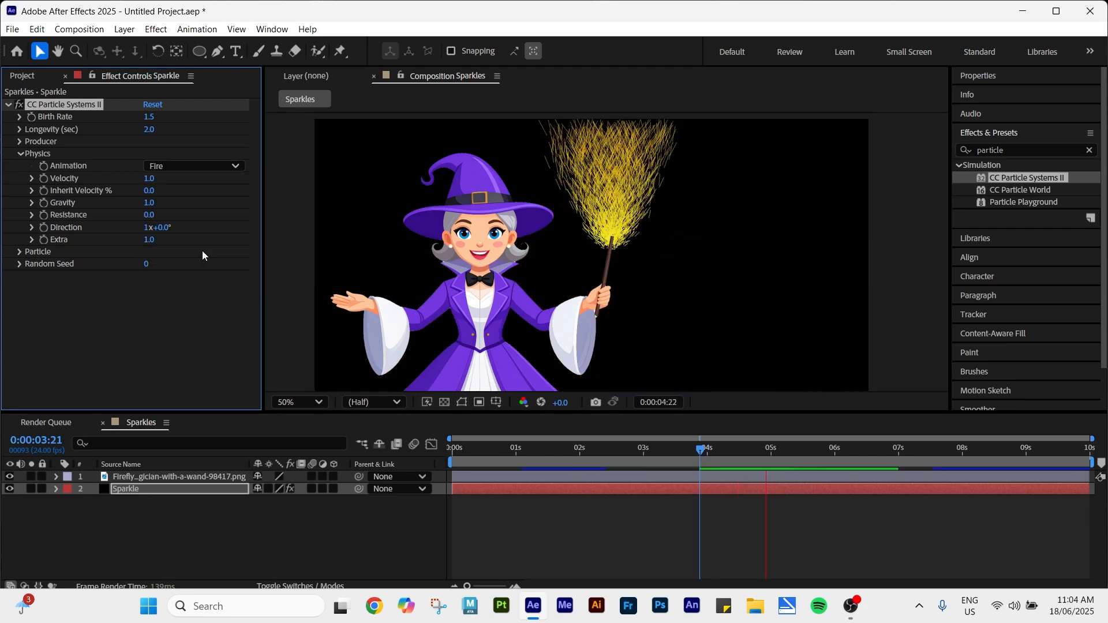
- Set the Physics Animation type to Direction and the Velocity to 1.2
{"action": "left_click", "coordinate": [204, 166]}
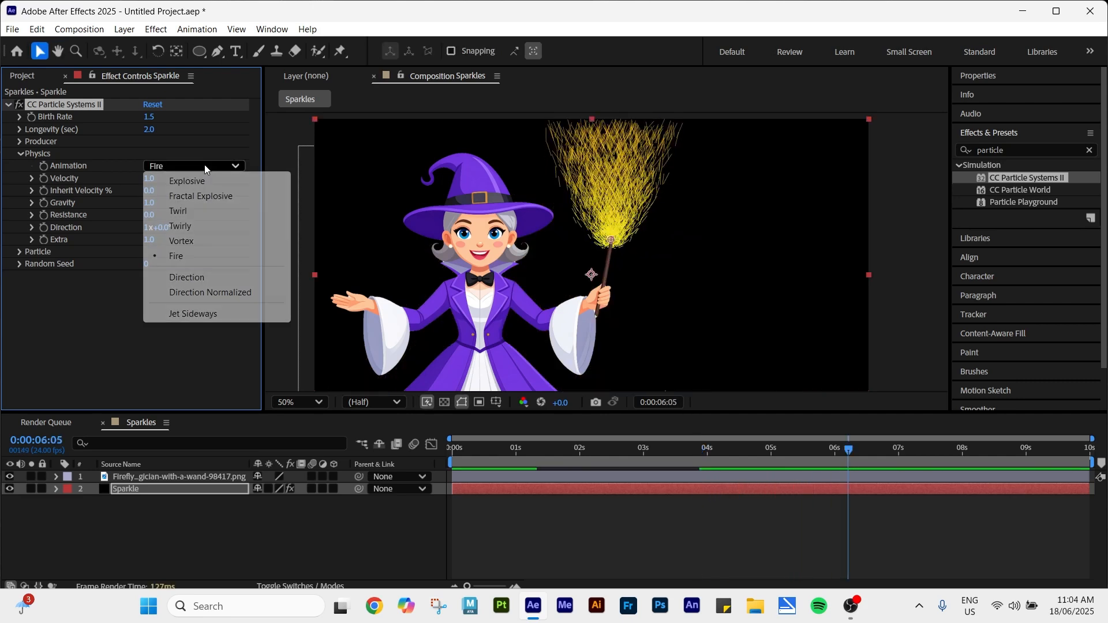
{"action": "left_click", "coordinate": [197, 278]}
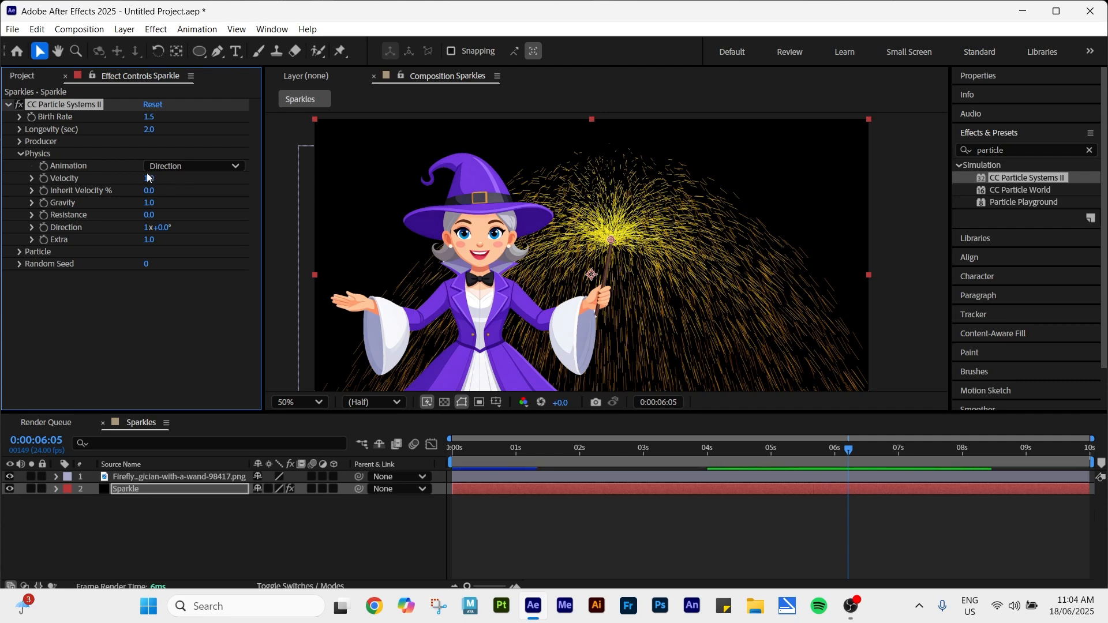
{"action": "left_click_drag", "start_coordinate": [149, 178], "coordinate": [165, 180]}
{"action": "mouse_move", "coordinate": [174, 180]}
{"action": "left_mouse_down"}
{"action": "mouse_move", "coordinate": [131, 186]}
{"action": "mouse_move", "coordinate": [169, 188]}
{"action": "left_mouse_up"}
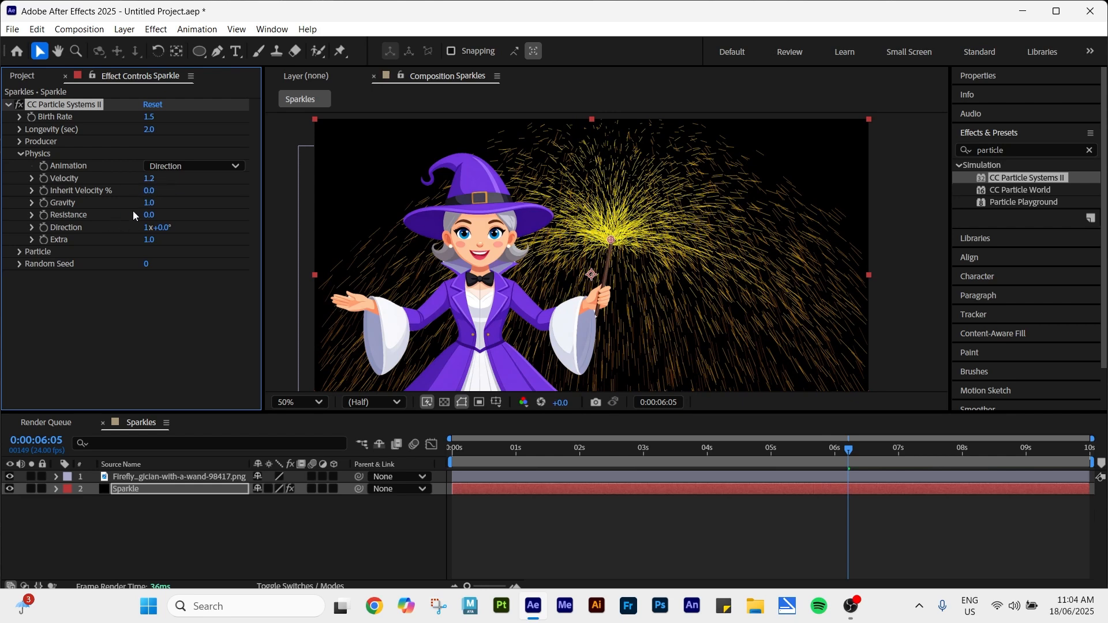
- Set the particles' Gravity to 0.4 and Direction to 1x+48.0°, and preview the motion up to 0:00:07:15
{"action": "mouse_move", "coordinate": [149, 203]}
{"action": "left_mouse_down"}
{"action": "mouse_move", "coordinate": [115, 204]}
{"action": "mouse_move", "coordinate": [204, 234]}
{"action": "left_mouse_up"}
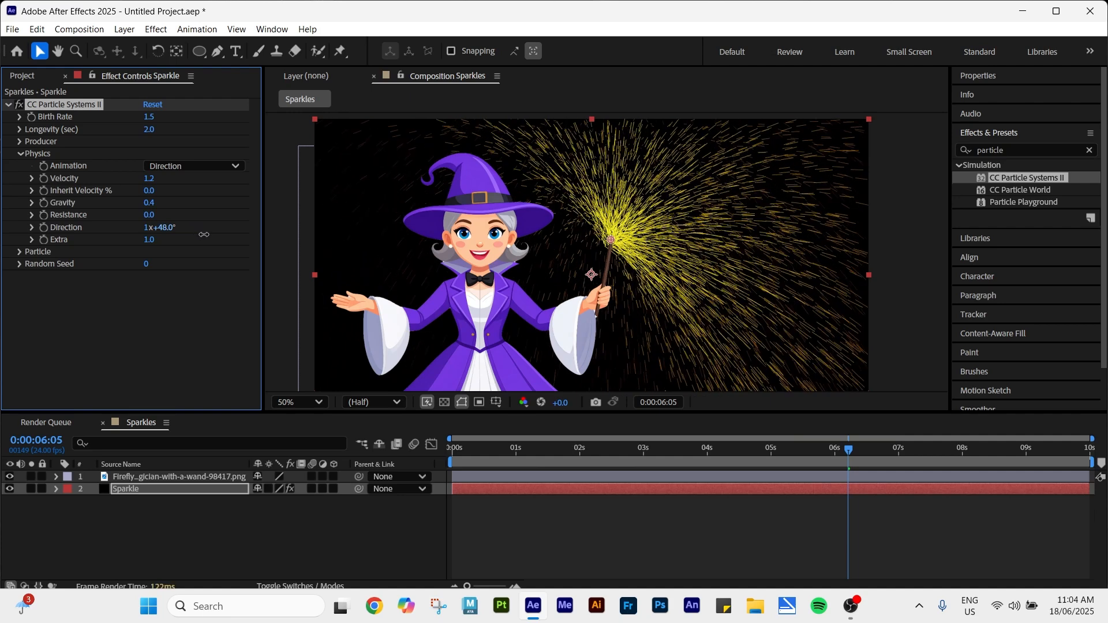
{"action": "key", "text": "space"}
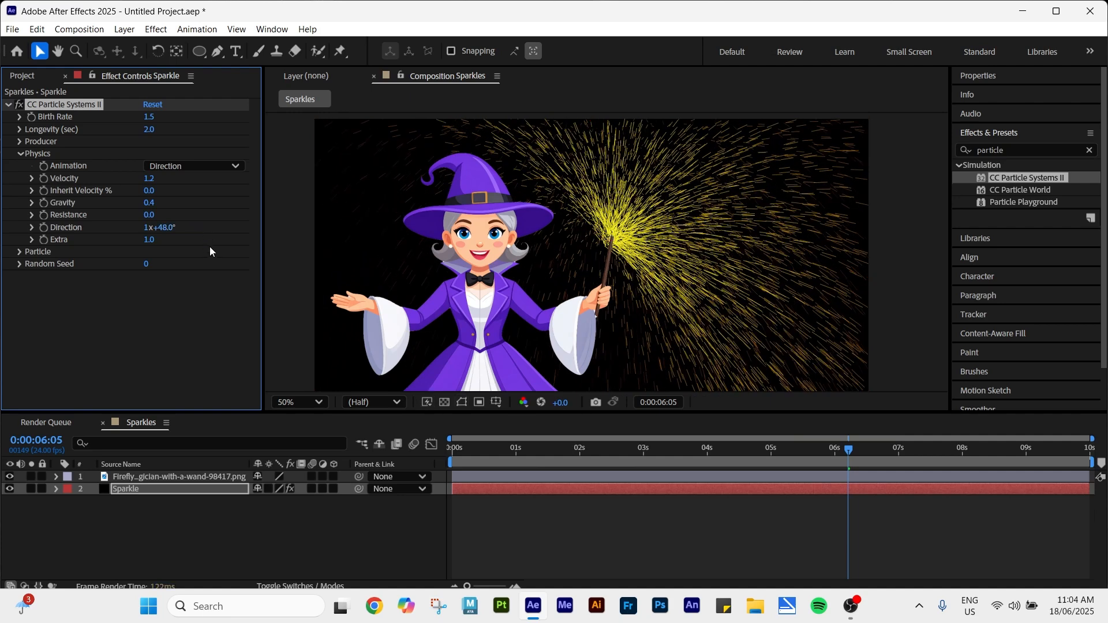
{"action": "key", "text": "space"}
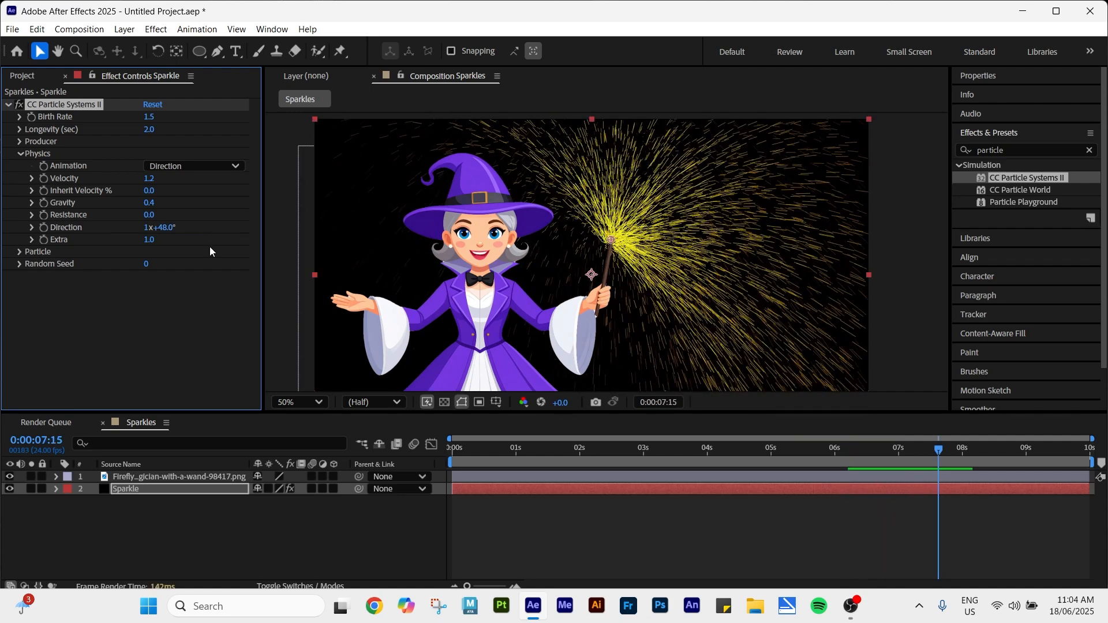
- Set the Particle Type to Star
{"action": "left_click", "coordinate": [19, 252]}
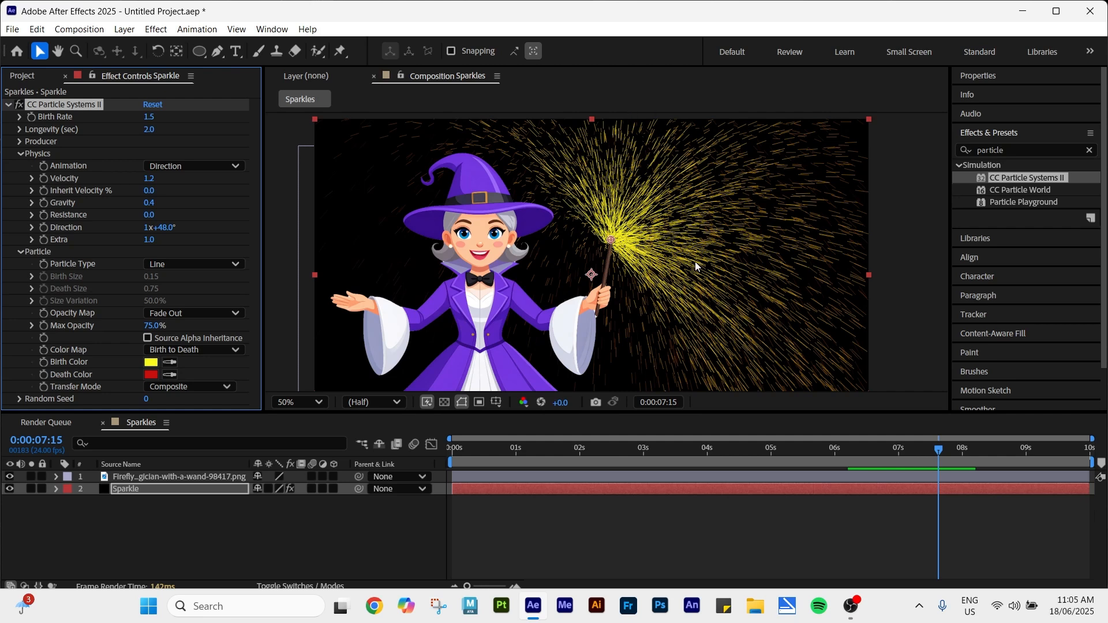
{"action": "left_click", "coordinate": [182, 267]}
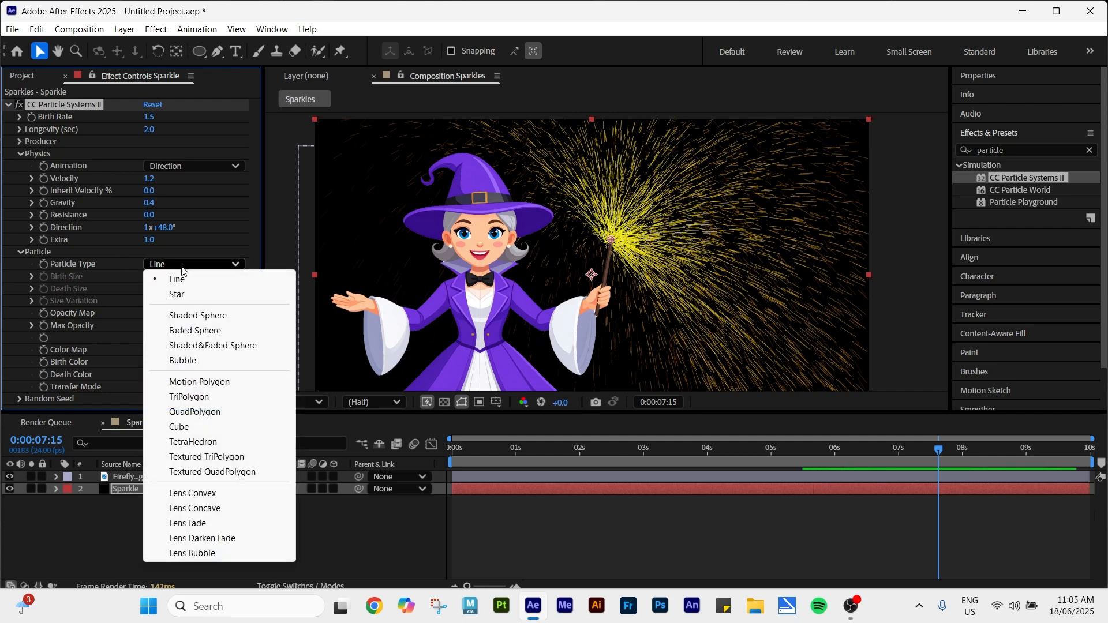
{"action": "left_click", "coordinate": [177, 295]}
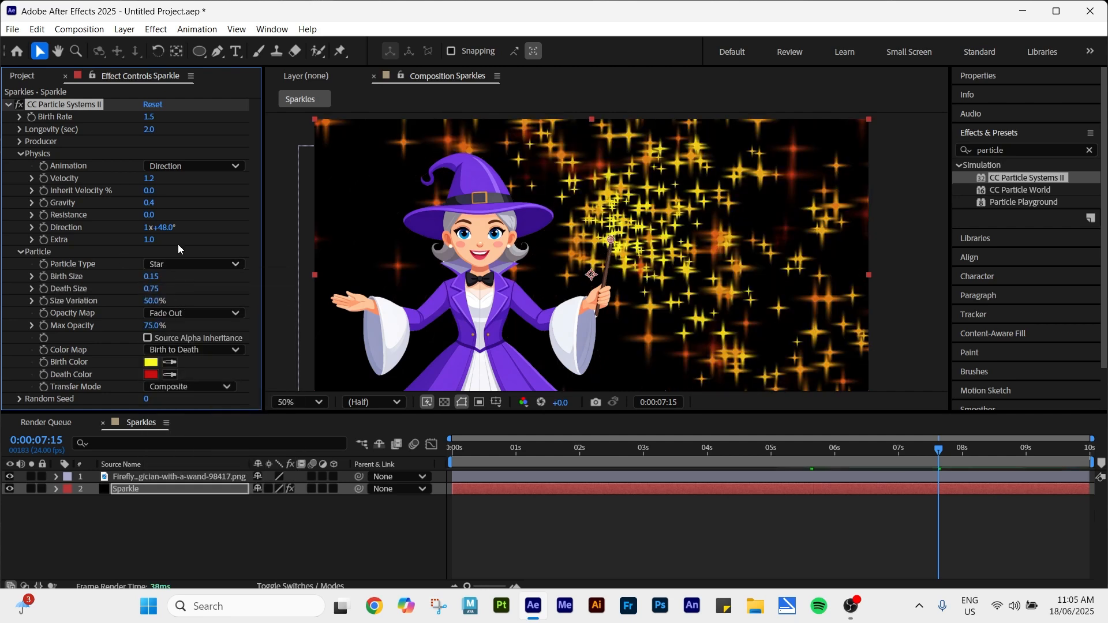
- Try the Bubble, Faded Sphere, Cube and TetraHedron particle types, and return to Star
{"action": "left_click", "coordinate": [183, 264]}
{"action": "left_click", "coordinate": [188, 360]}
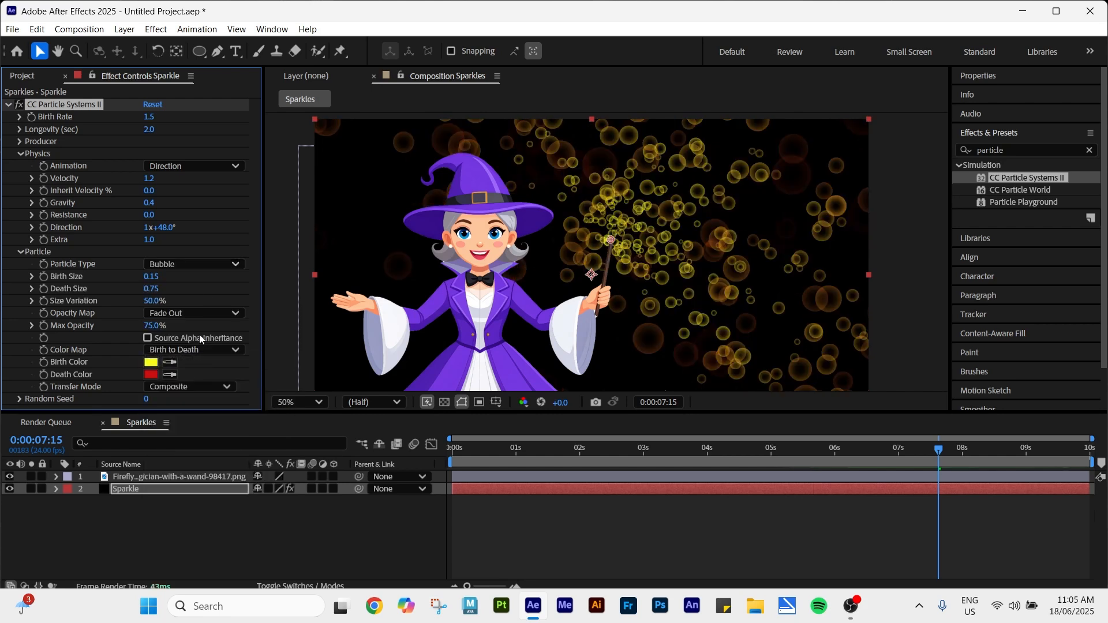
{"action": "left_click", "coordinate": [202, 265]}
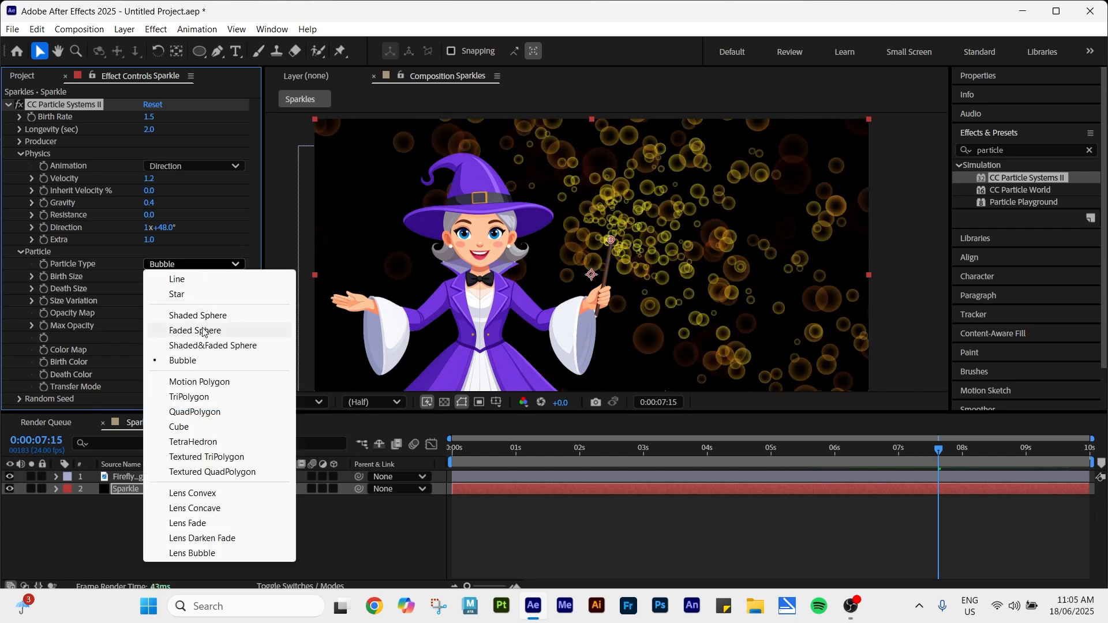
{"action": "left_click", "coordinate": [205, 331]}
{"action": "left_click", "coordinate": [199, 266]}
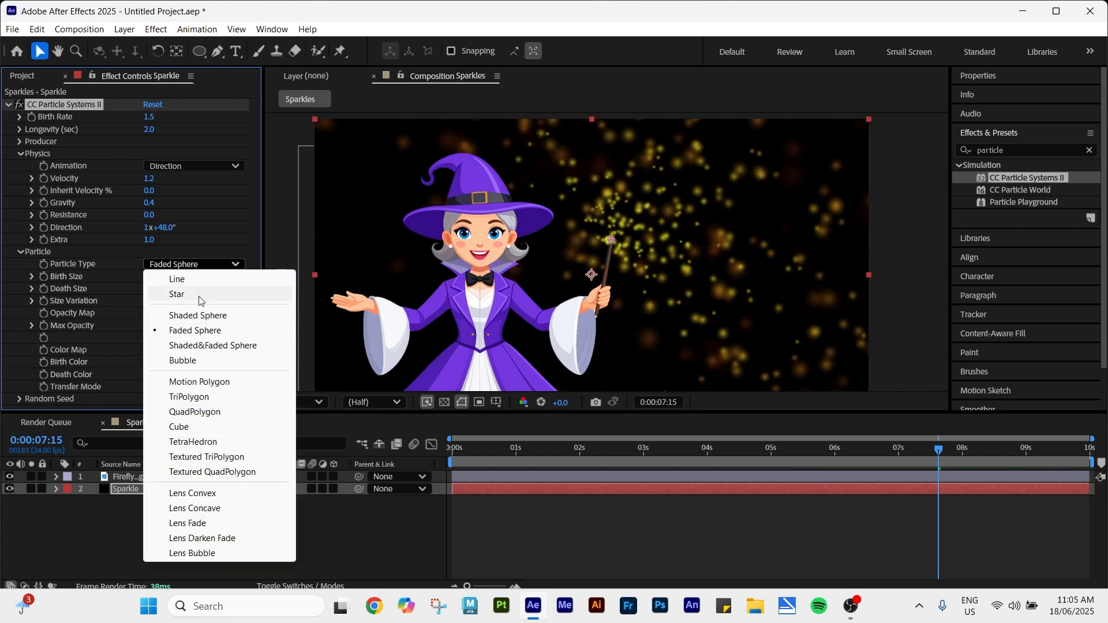
{"action": "left_click", "coordinate": [220, 425]}
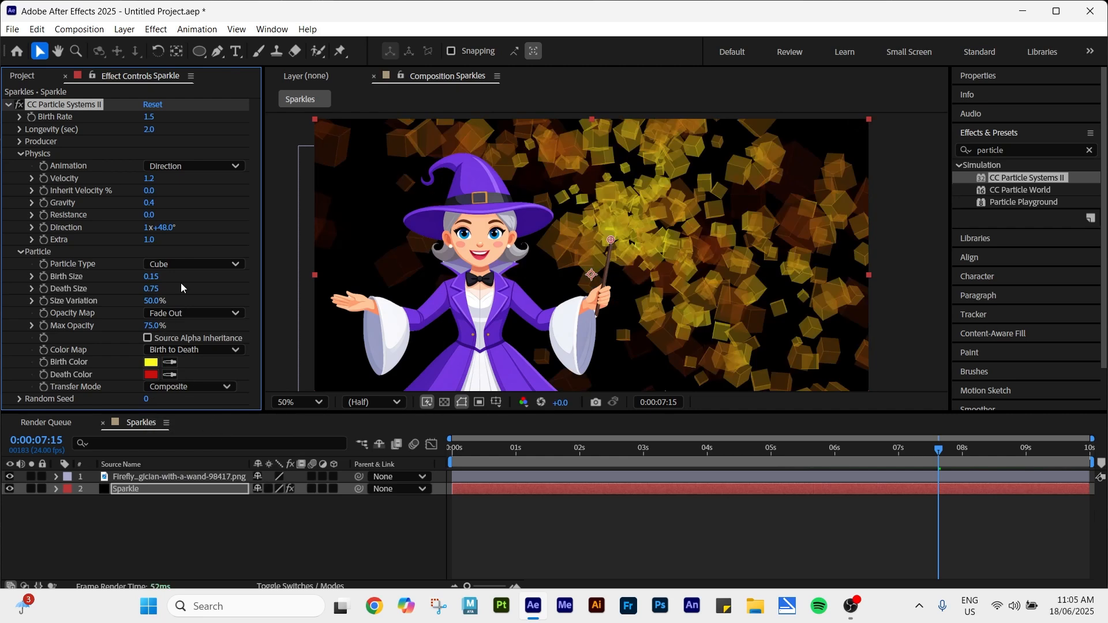
{"action": "left_click", "coordinate": [200, 266]}
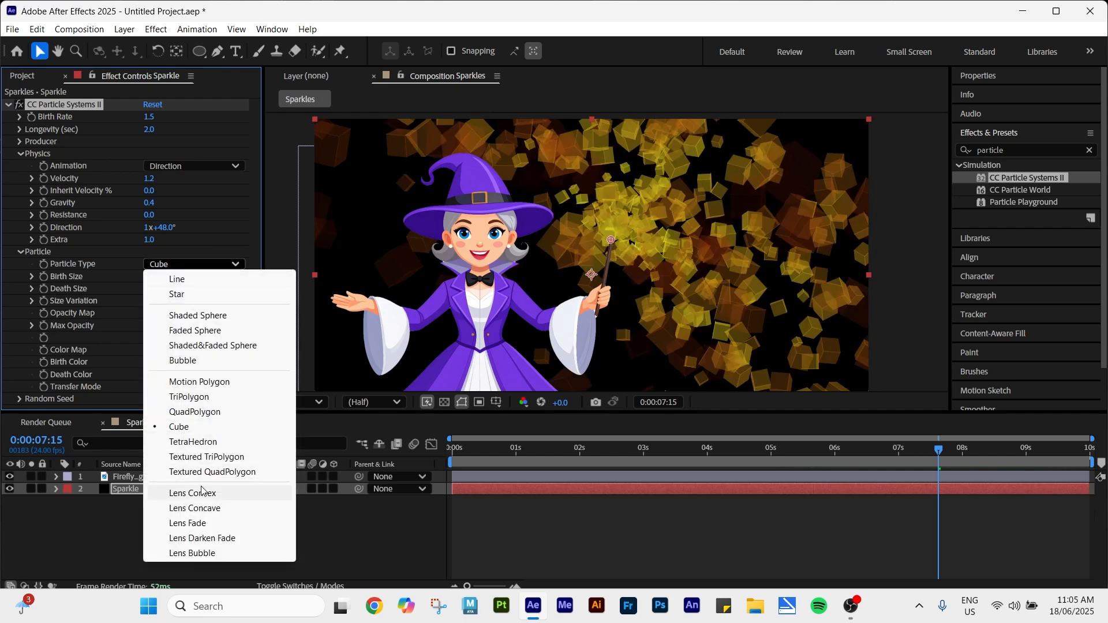
{"action": "left_click", "coordinate": [202, 443]}
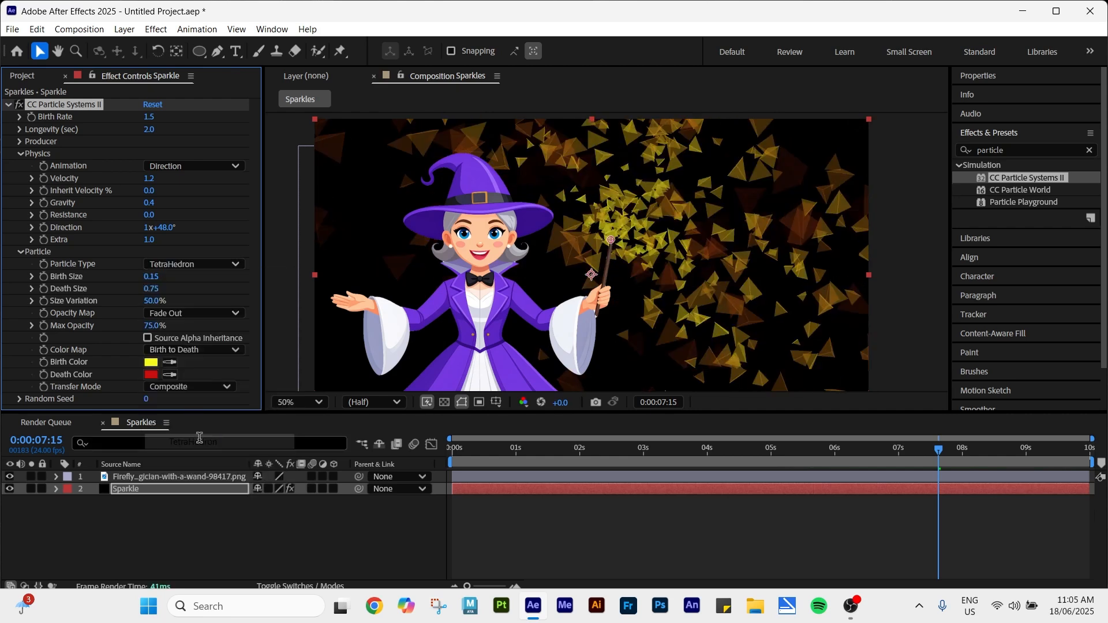
{"action": "left_click", "coordinate": [188, 264]}
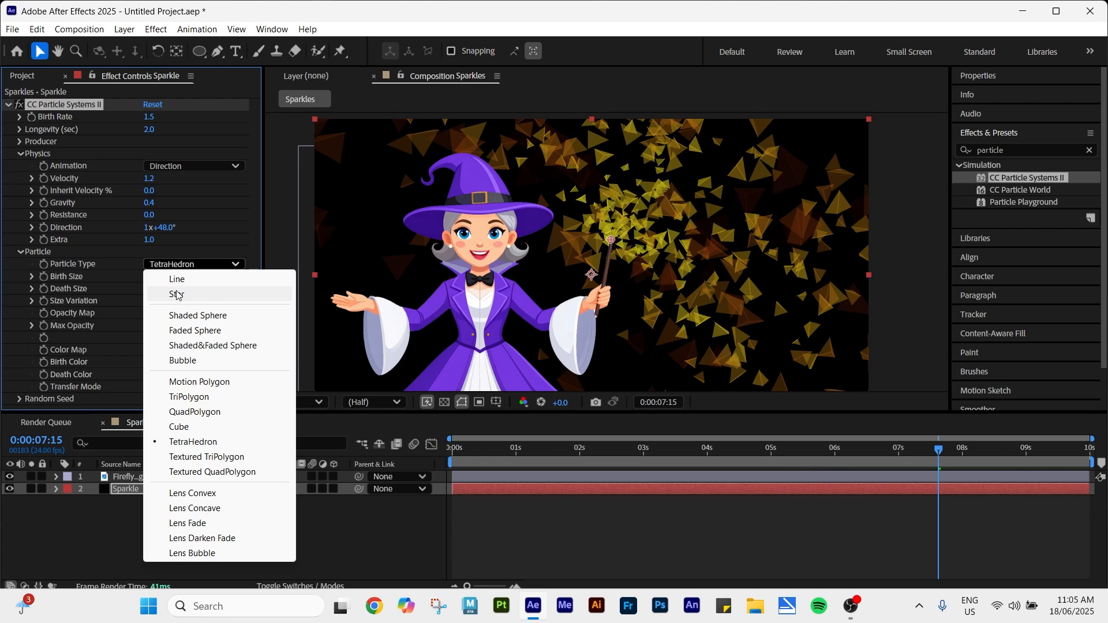
{"action": "left_click", "coordinate": [178, 295]}
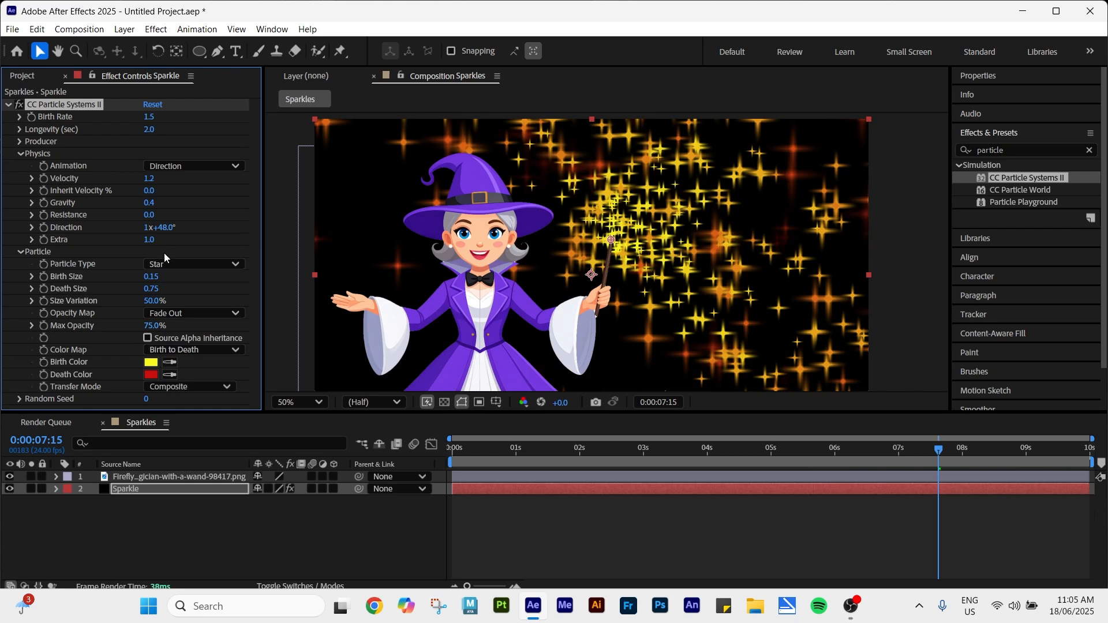
- Set the star particles' Birth Size to 0.00, Death Size to 0.34 and Size Variation to 100%
{"action": "left_click_drag", "start_coordinate": [151, 276], "coordinate": [92, 266]}
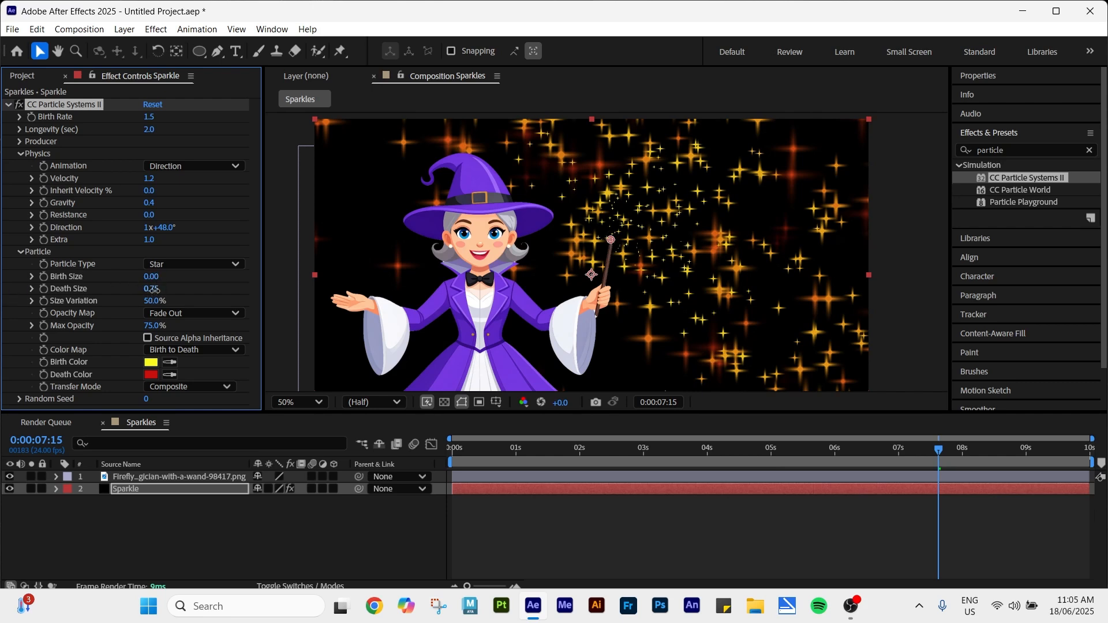
{"action": "left_click_drag", "start_coordinate": [153, 289], "coordinate": [119, 289]}
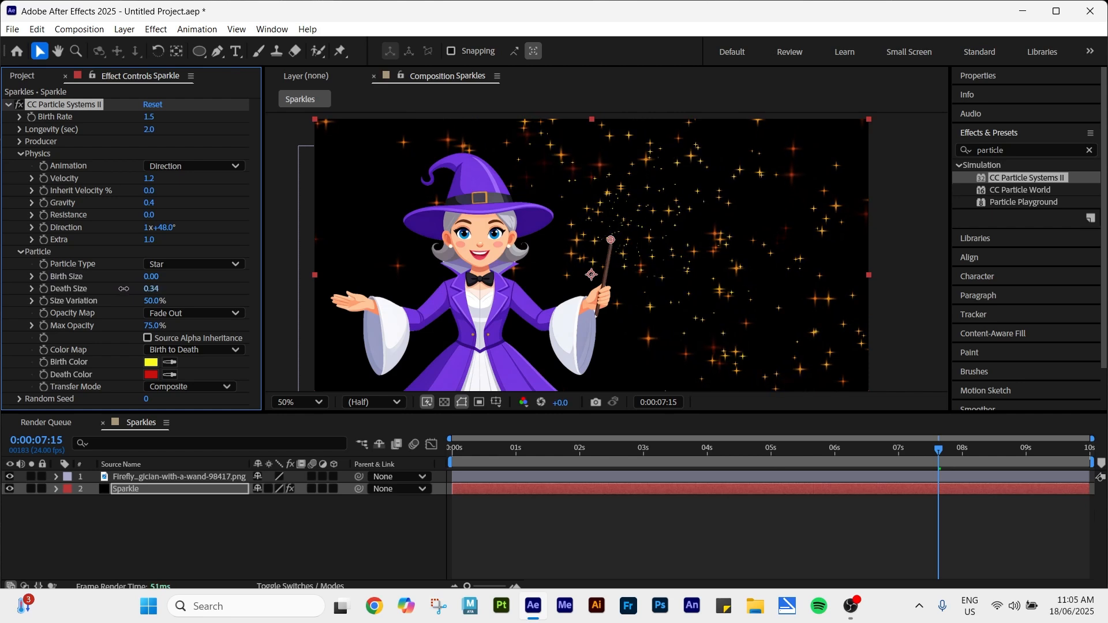
{"action": "left_click_drag", "start_coordinate": [123, 288], "coordinate": [128, 290]}
{"action": "left_click_drag", "start_coordinate": [151, 301], "coordinate": [263, 307]}
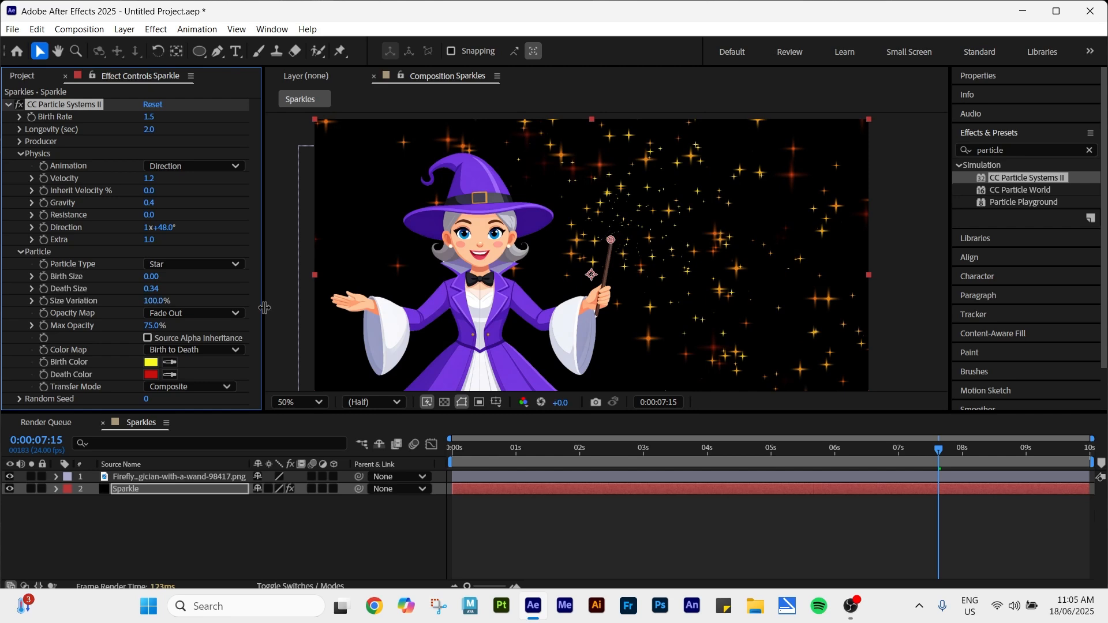
- Change the particles' Birth Color to a fully saturated yellow
{"action": "left_click", "coordinate": [151, 363]}
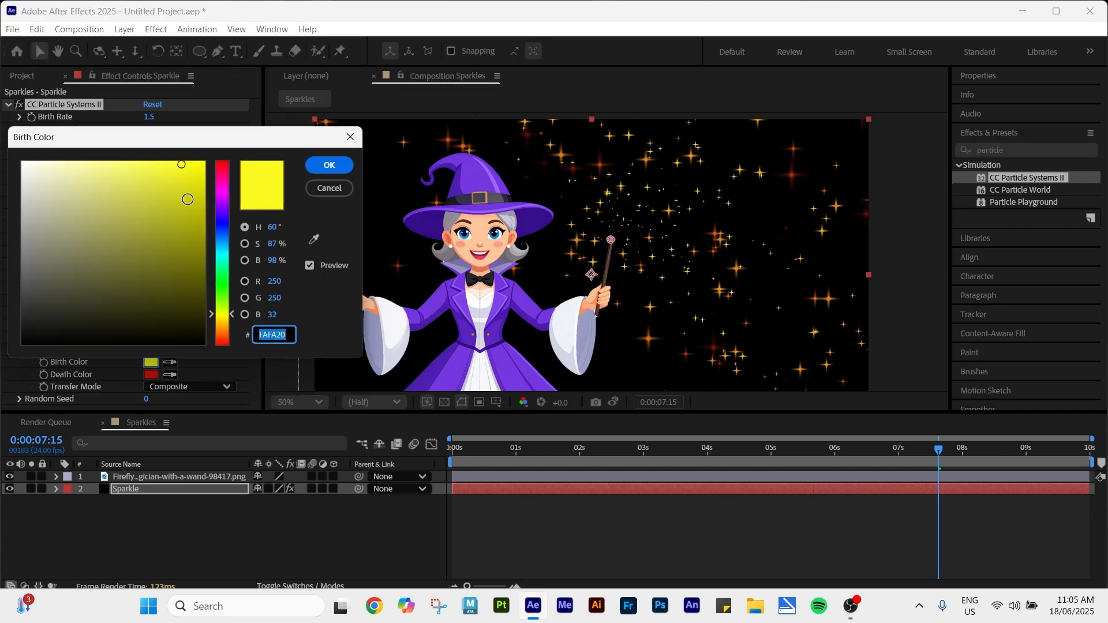
{"action": "left_click_drag", "start_coordinate": [173, 163], "coordinate": [205, 162]}
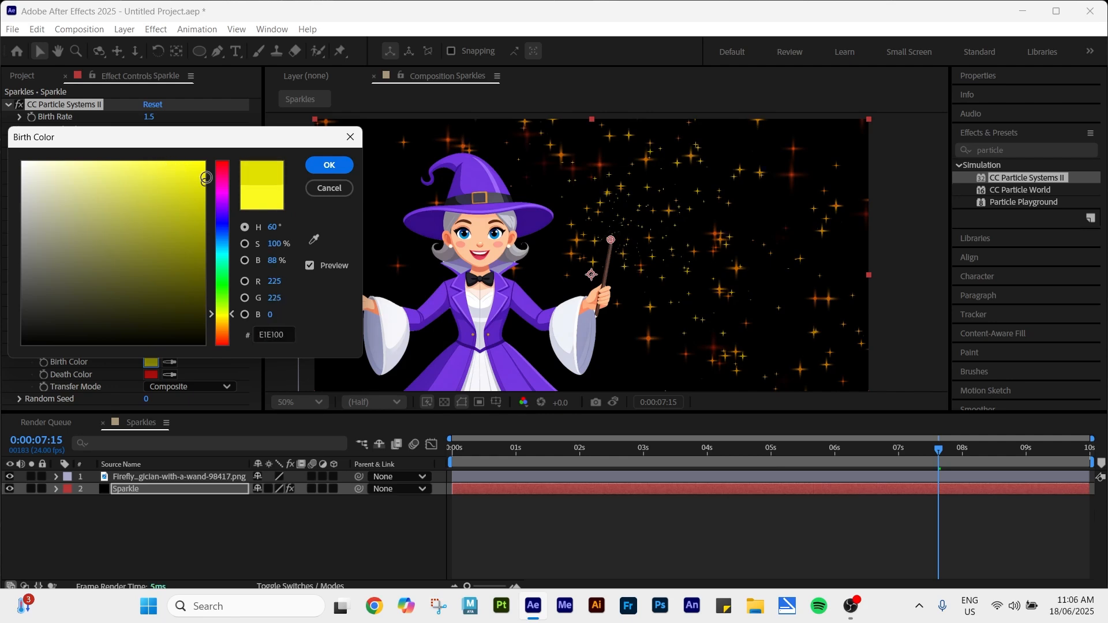
{"action": "left_click", "coordinate": [338, 168]}
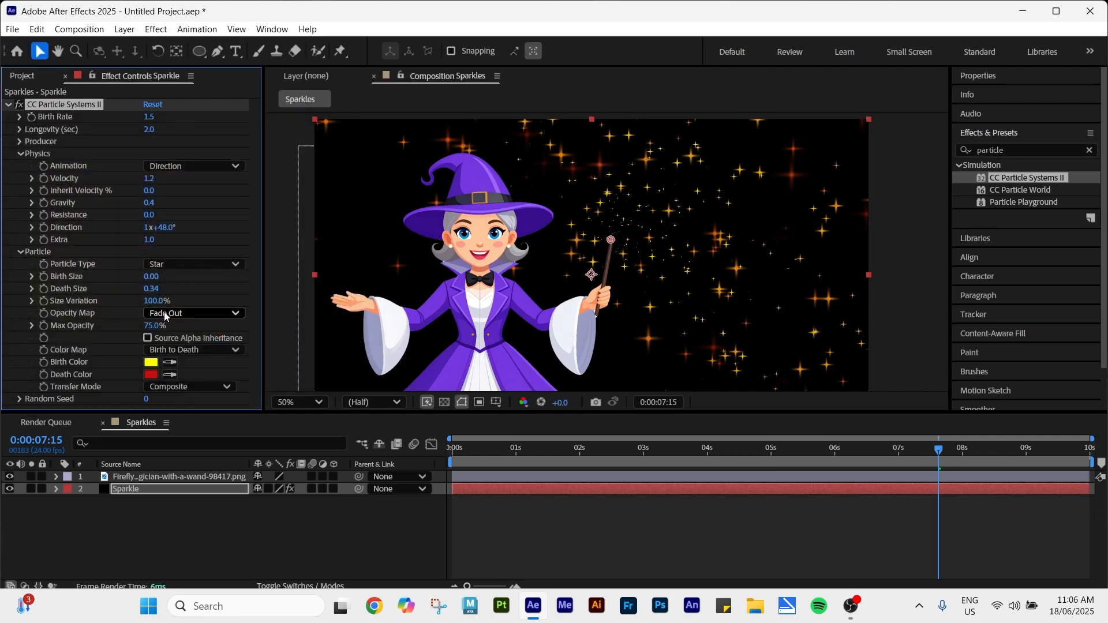
- Change the particles' Death Color to purple and preview the sparkles, stopping at 0:00:01:15
{"action": "left_click", "coordinate": [150, 375]}
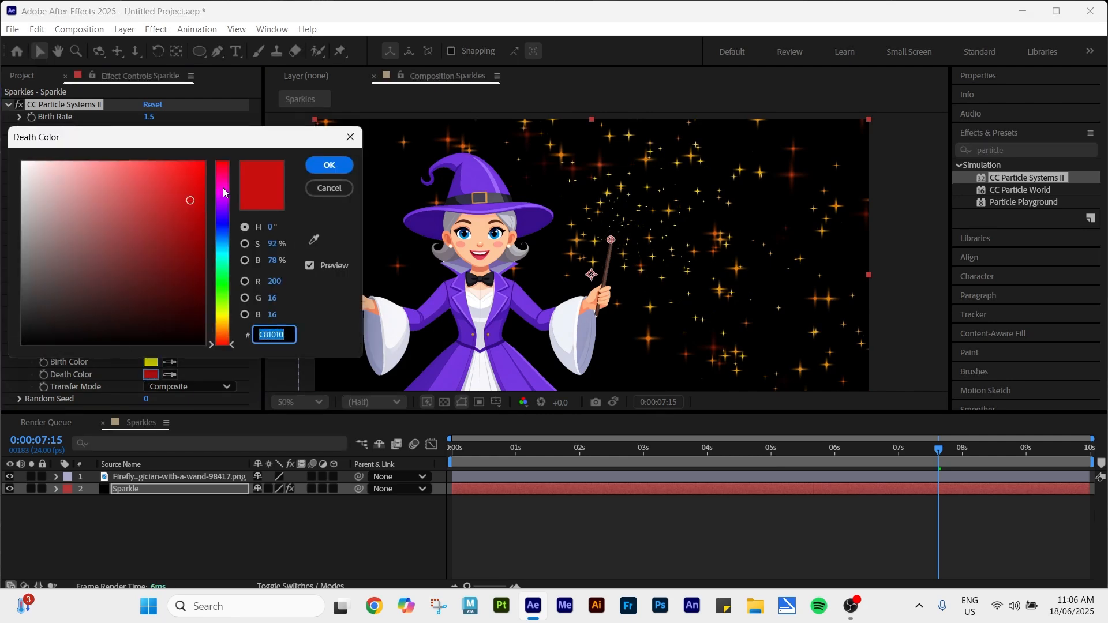
{"action": "mouse_move", "coordinate": [222, 194]}
{"action": "left_mouse_down"}
{"action": "mouse_move", "coordinate": [189, 213]}
{"action": "mouse_move", "coordinate": [193, 238]}
{"action": "left_mouse_up"}
{"action": "left_click_drag", "start_coordinate": [226, 194], "coordinate": [215, 186]}
{"action": "left_click", "coordinate": [191, 206]}
{"action": "left_click", "coordinate": [328, 166]}
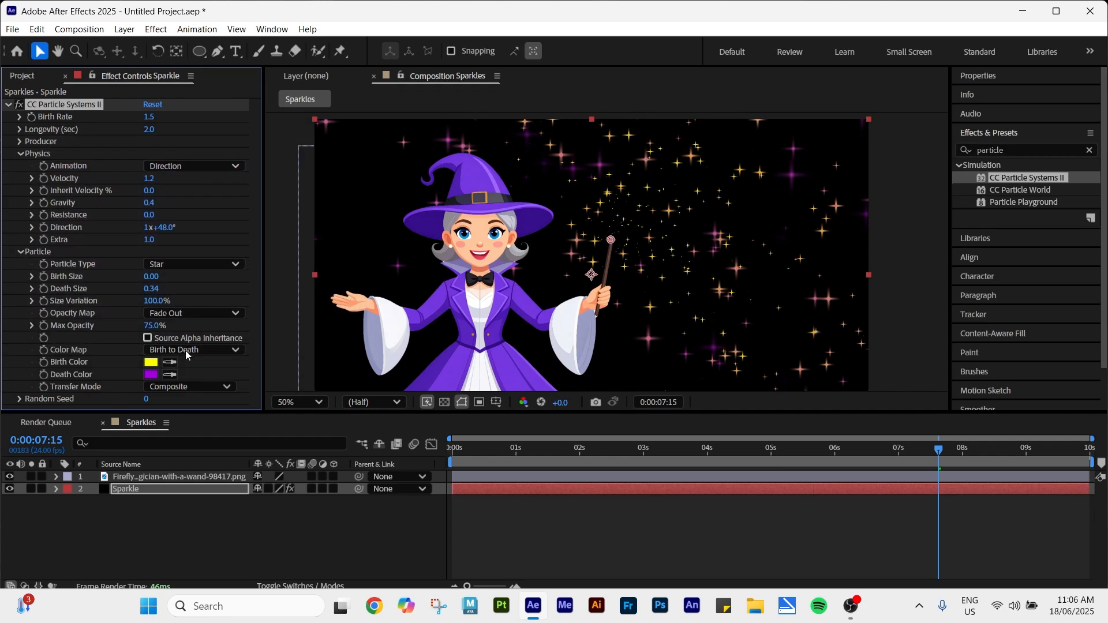
{"action": "key", "text": "space"}
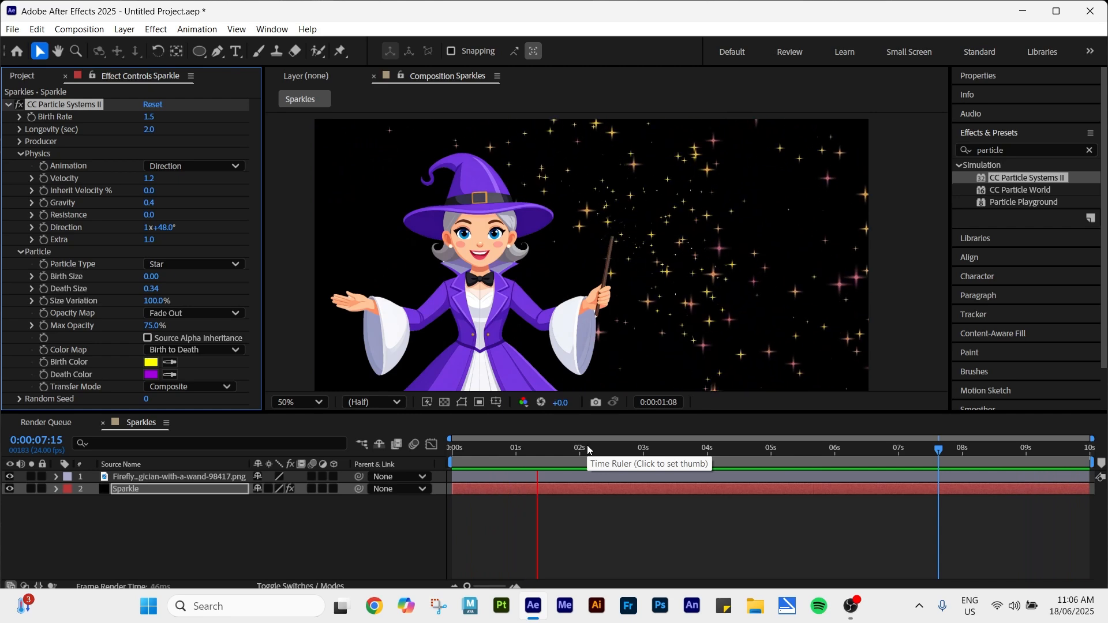
{"action": "key", "text": "space"}
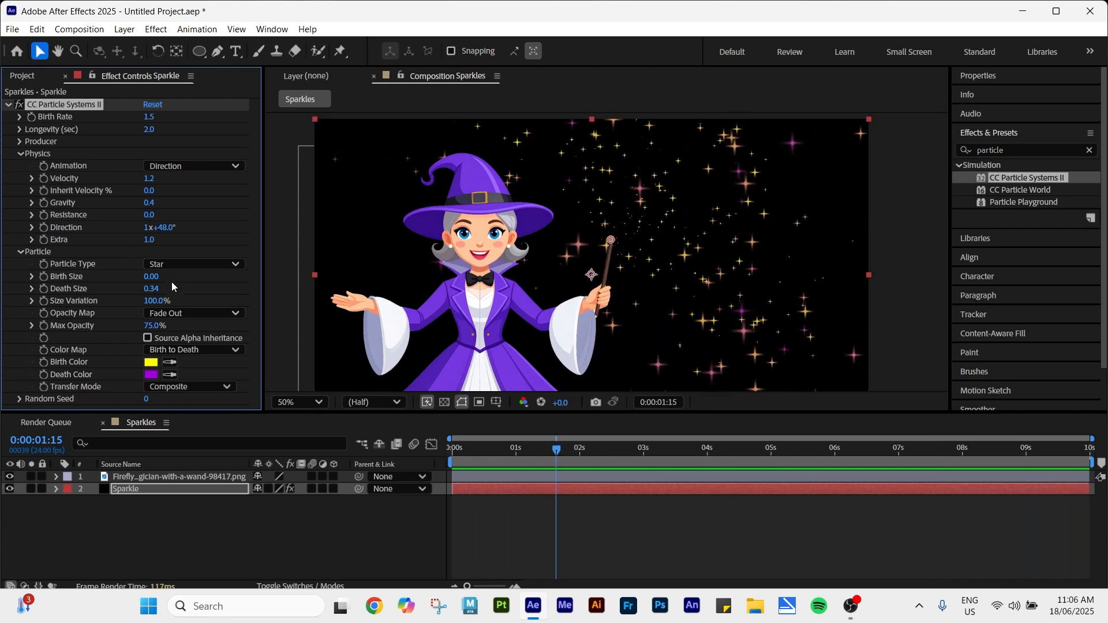
- Set the physics Velocity to 0.7, Gravity to 0.2 and Resistance to 7.7, and preview the sparkles
{"action": "left_click", "coordinate": [19, 252]}
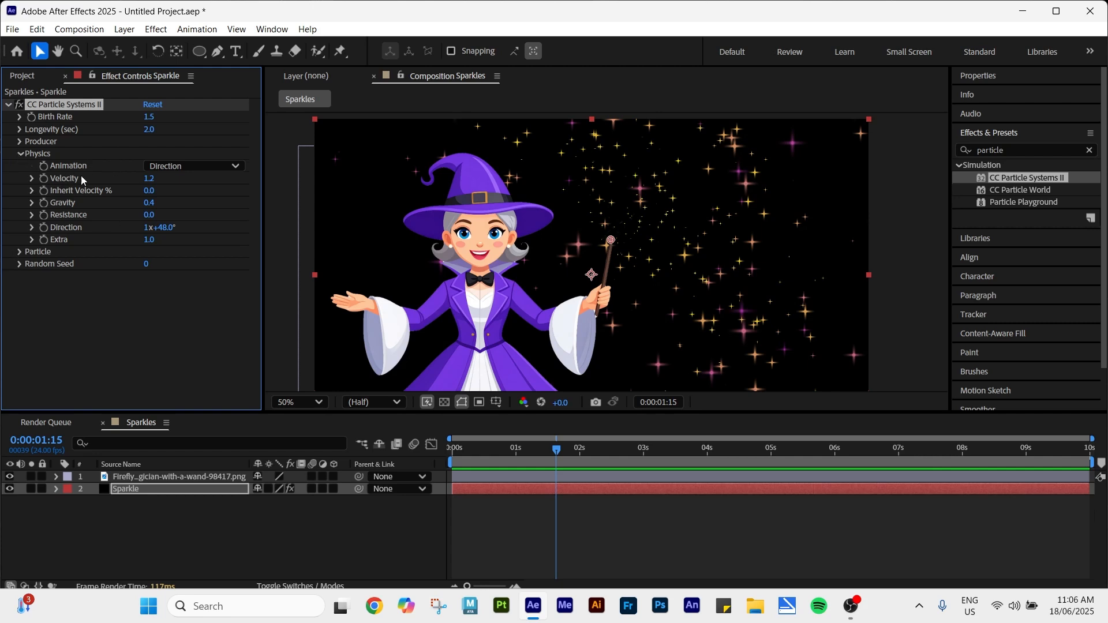
{"action": "left_click_drag", "start_coordinate": [149, 179], "coordinate": [118, 180]}
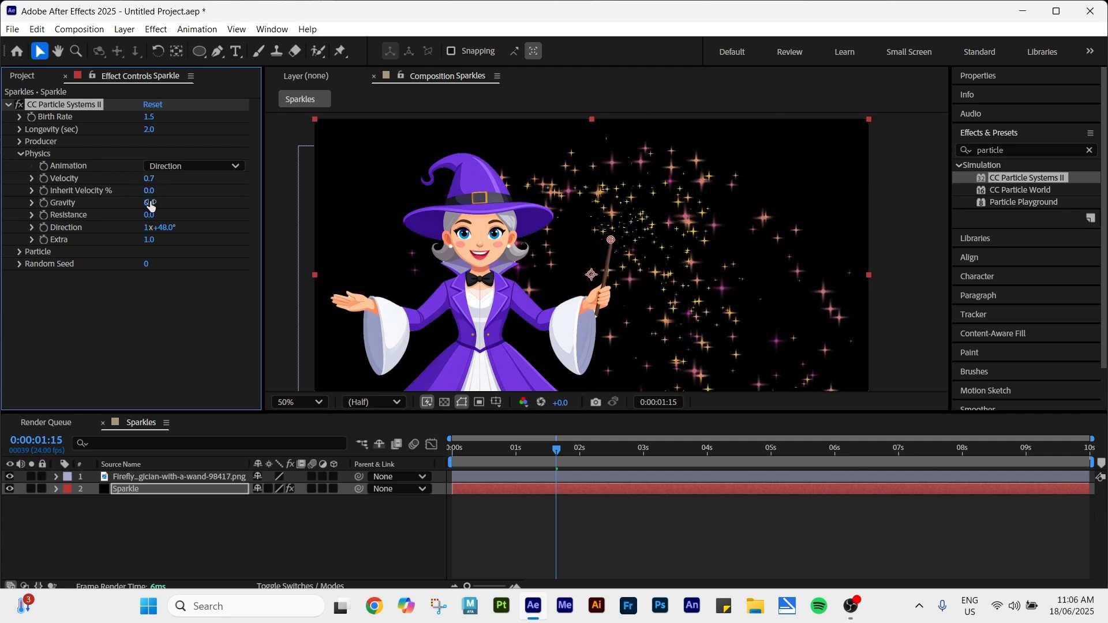
{"action": "left_click_drag", "start_coordinate": [148, 203], "coordinate": [209, 219]}
{"action": "key", "text": "space"}
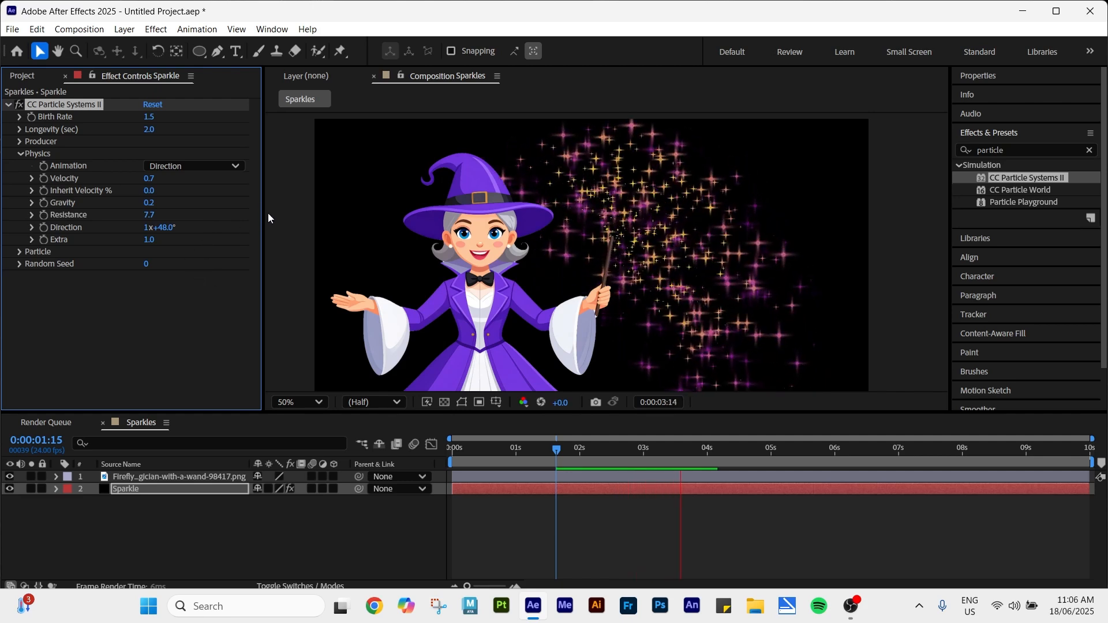
- Set the particle physics Direction to 1x+37.0° and the Birth Rate to 0.6, previewing the sparkles after each change
{"action": "key", "text": "space"}
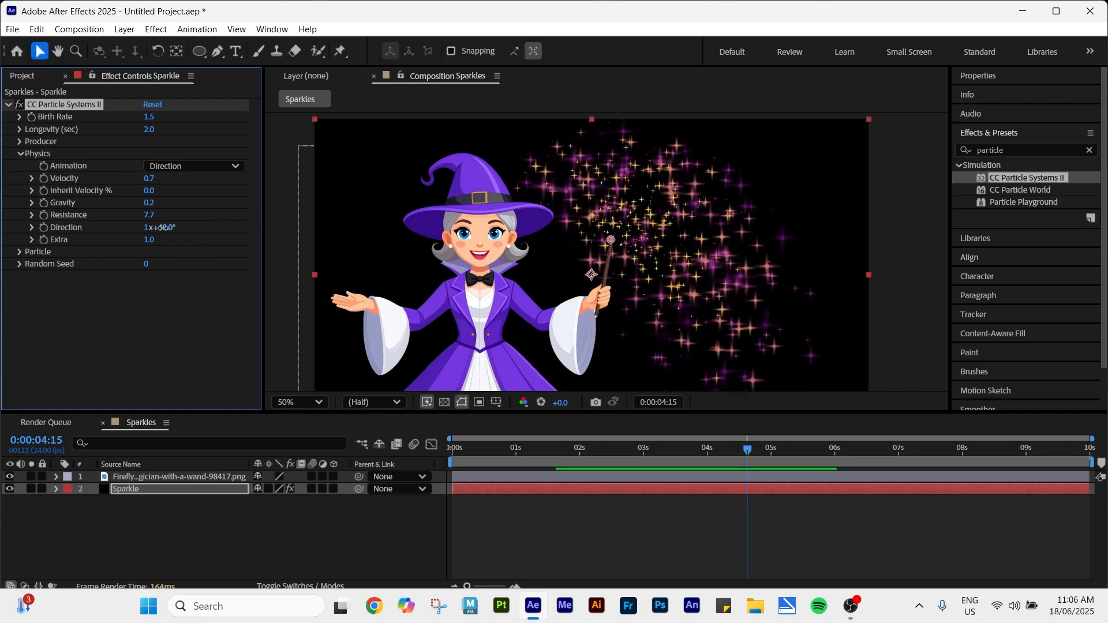
{"action": "left_click_drag", "start_coordinate": [164, 227], "coordinate": [159, 230]}
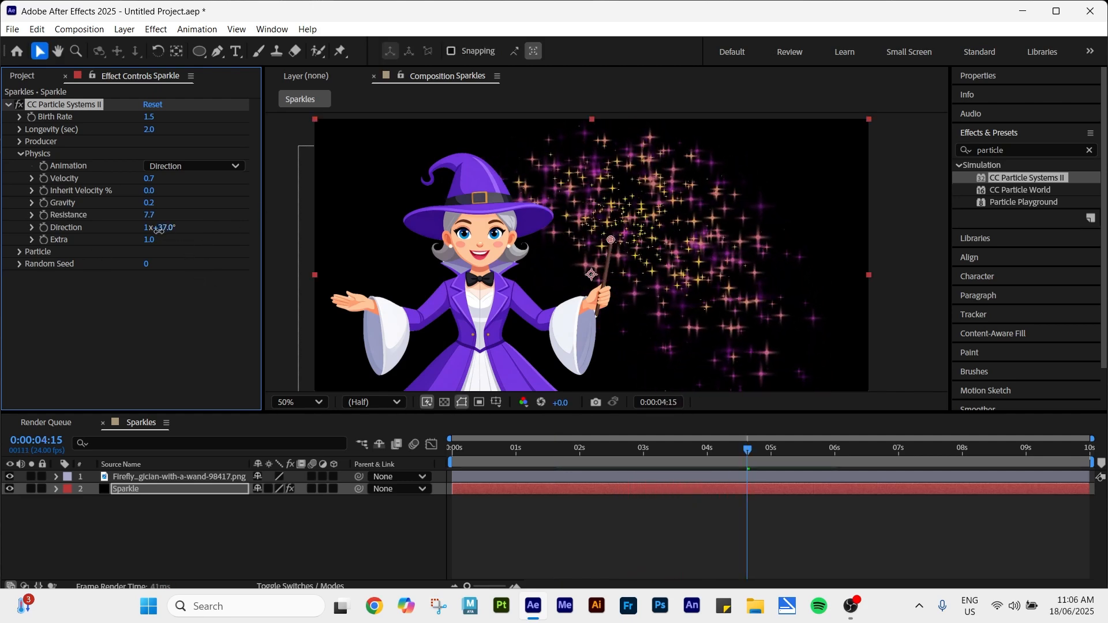
{"action": "key", "text": "space"}
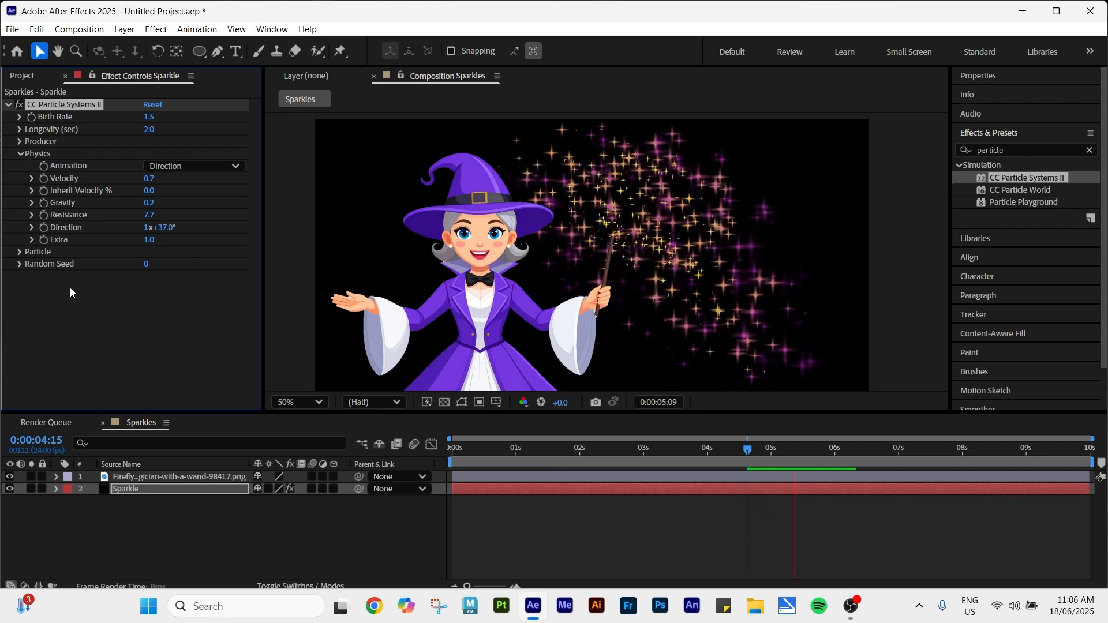
{"action": "key", "text": "space"}
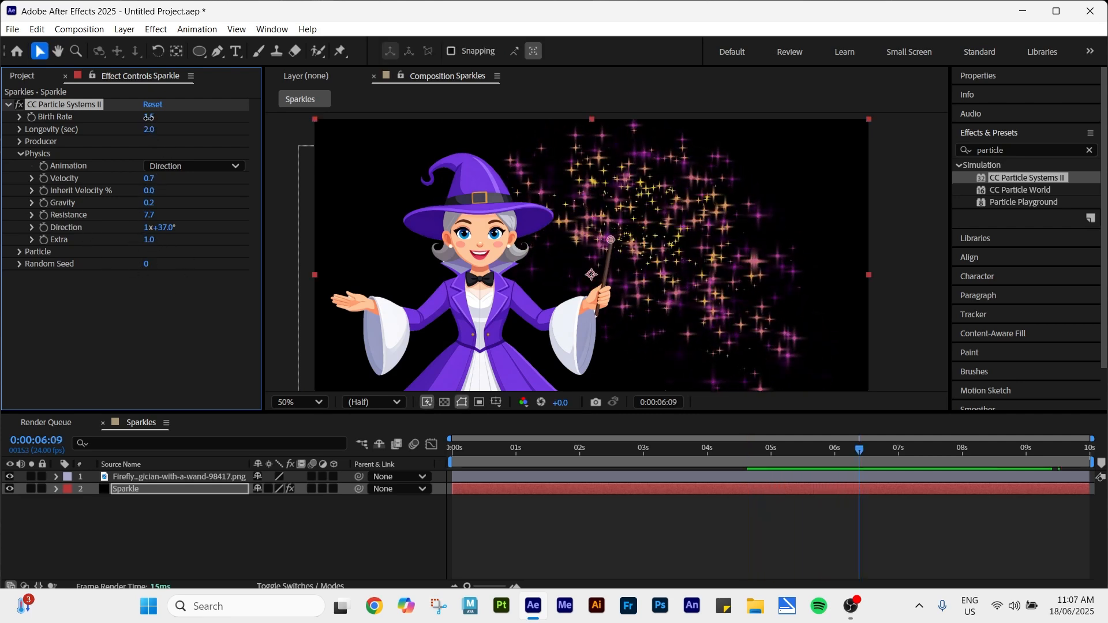
{"action": "left_click_drag", "start_coordinate": [146, 117], "coordinate": [143, 118]}
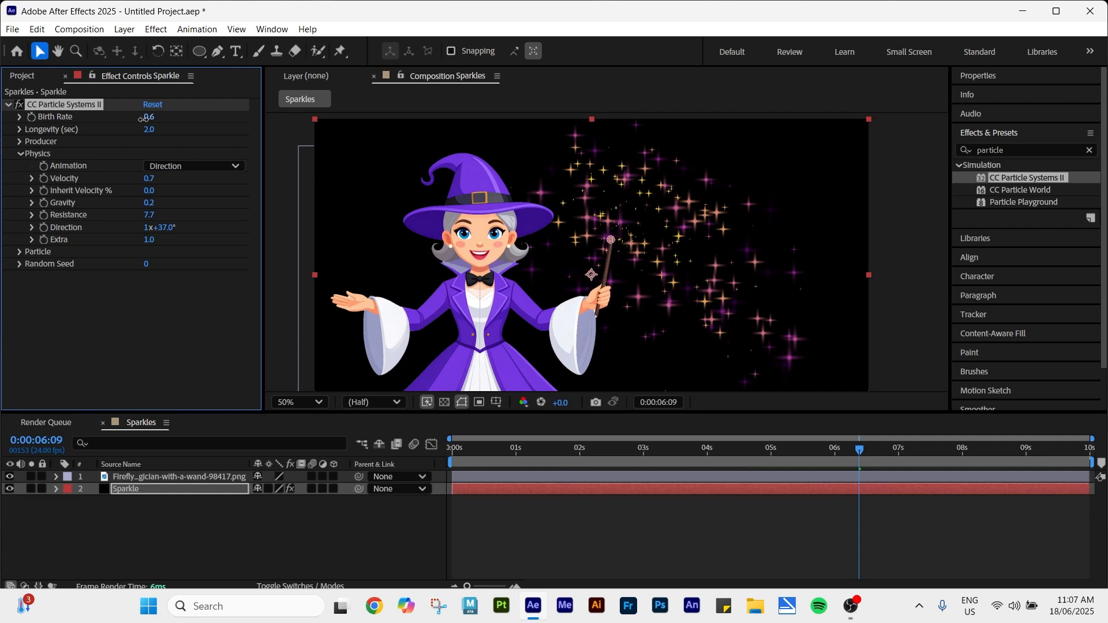
{"action": "key", "text": "space"}
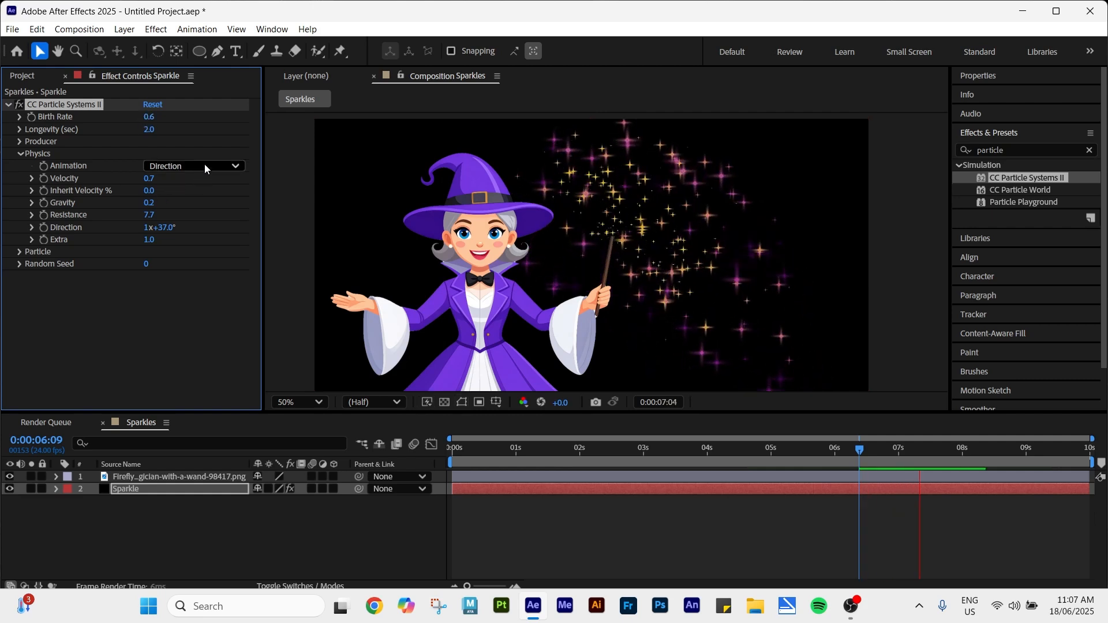
- Try a particle Longevity of 1.0 second in a preview, settle on 1.9 seconds and check the sparkles up to 0:00:03:12
{"action": "left_click", "coordinate": [147, 131]}
{"action": "type", "text": "2"}
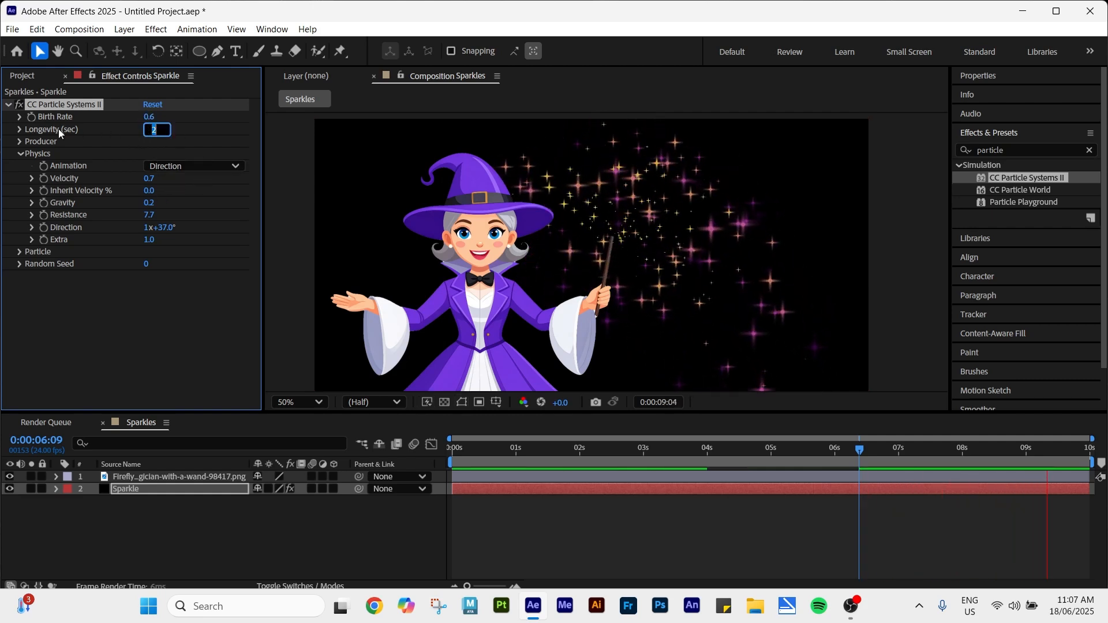
{"action": "key", "text": "Return"}
{"action": "left_click", "coordinate": [21, 129]}
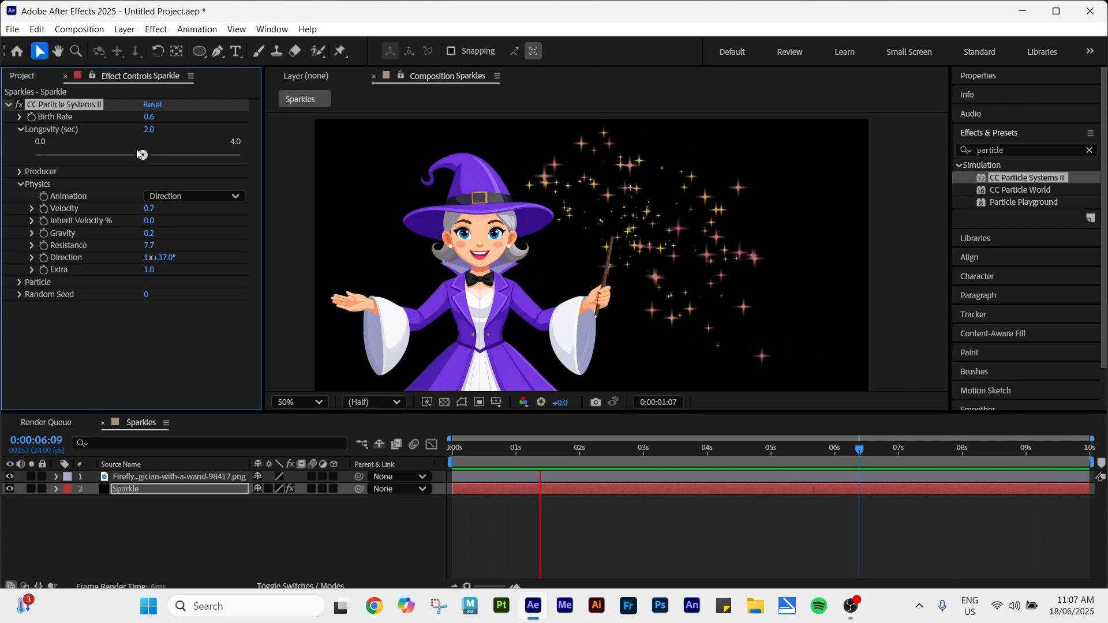
{"action": "left_click_drag", "start_coordinate": [142, 155], "coordinate": [88, 154]}
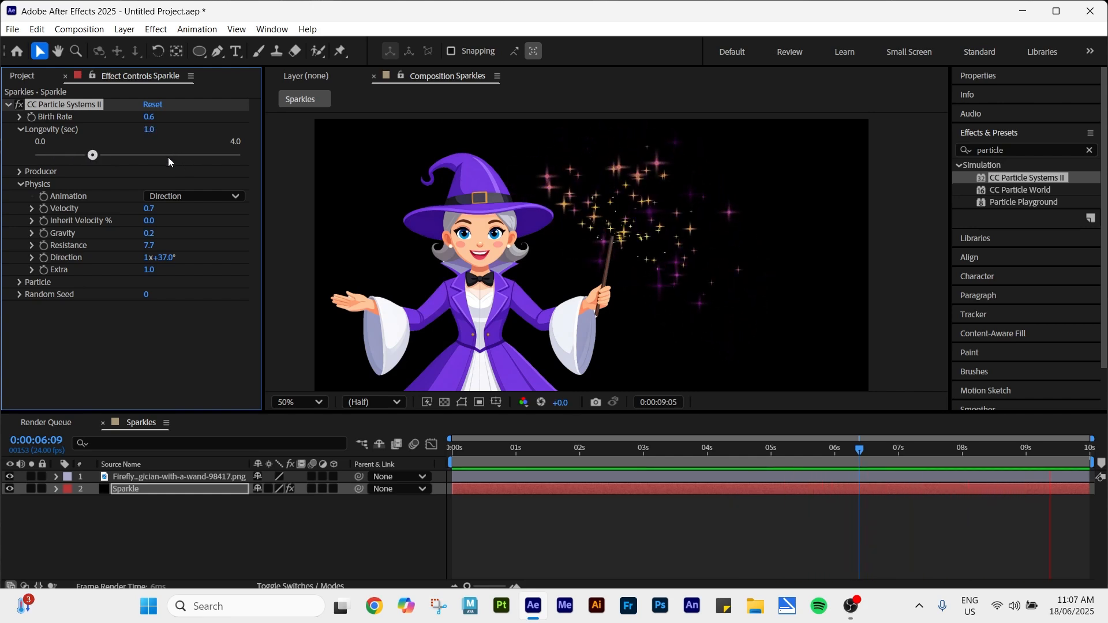
{"action": "key", "text": "space"}
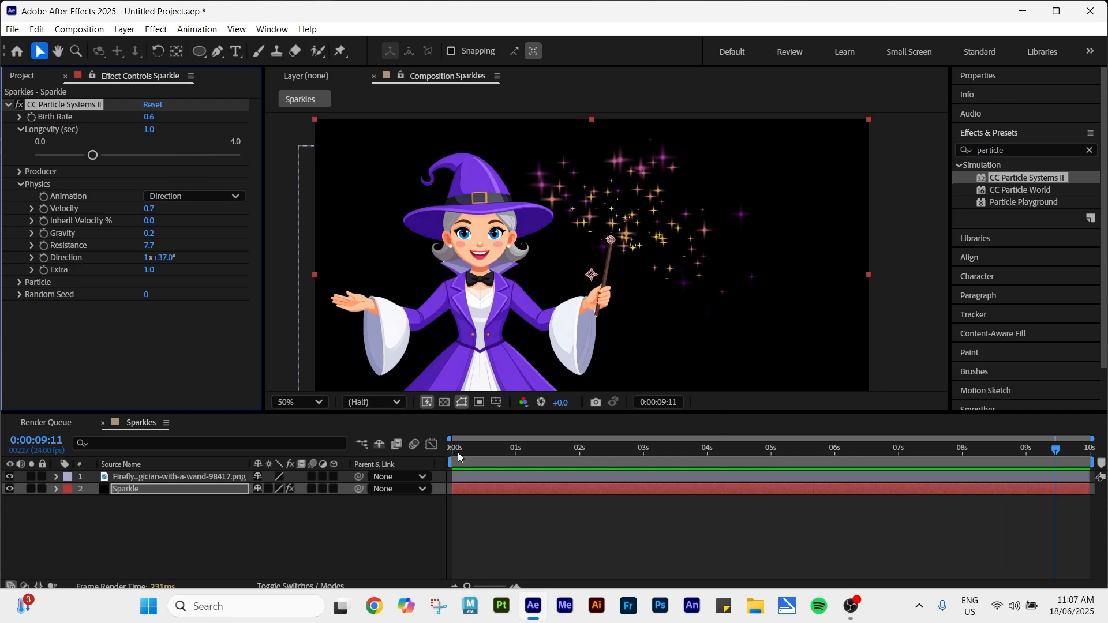
{"action": "left_click_drag", "start_coordinate": [458, 456], "coordinate": [632, 457]}
{"action": "left_click_drag", "start_coordinate": [91, 156], "coordinate": [132, 154]}
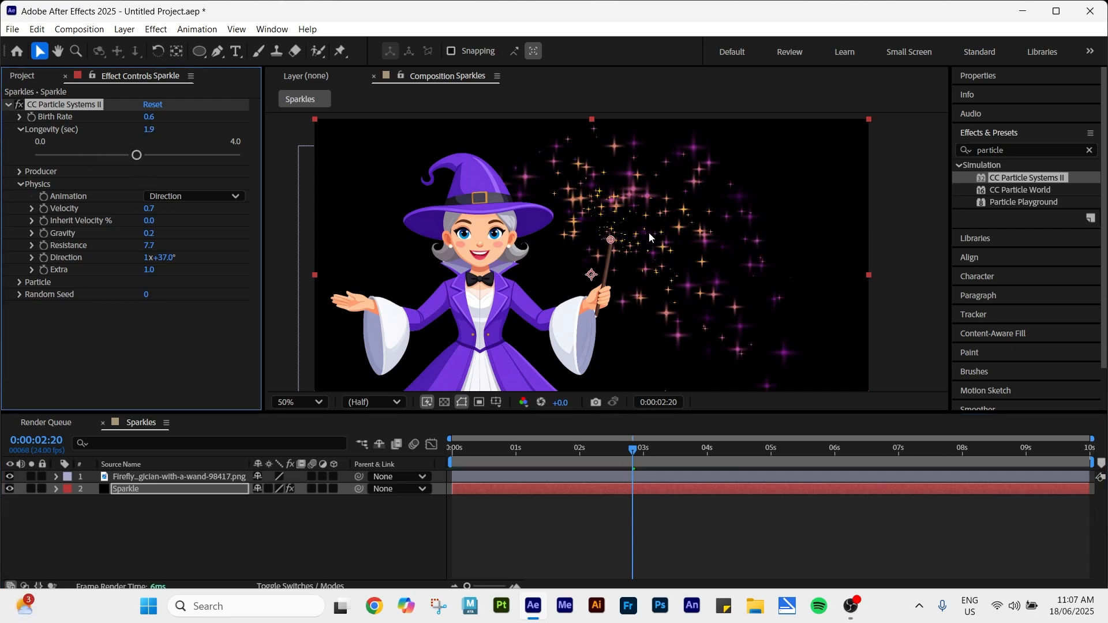
{"action": "left_click_drag", "start_coordinate": [462, 449], "coordinate": [675, 429]}
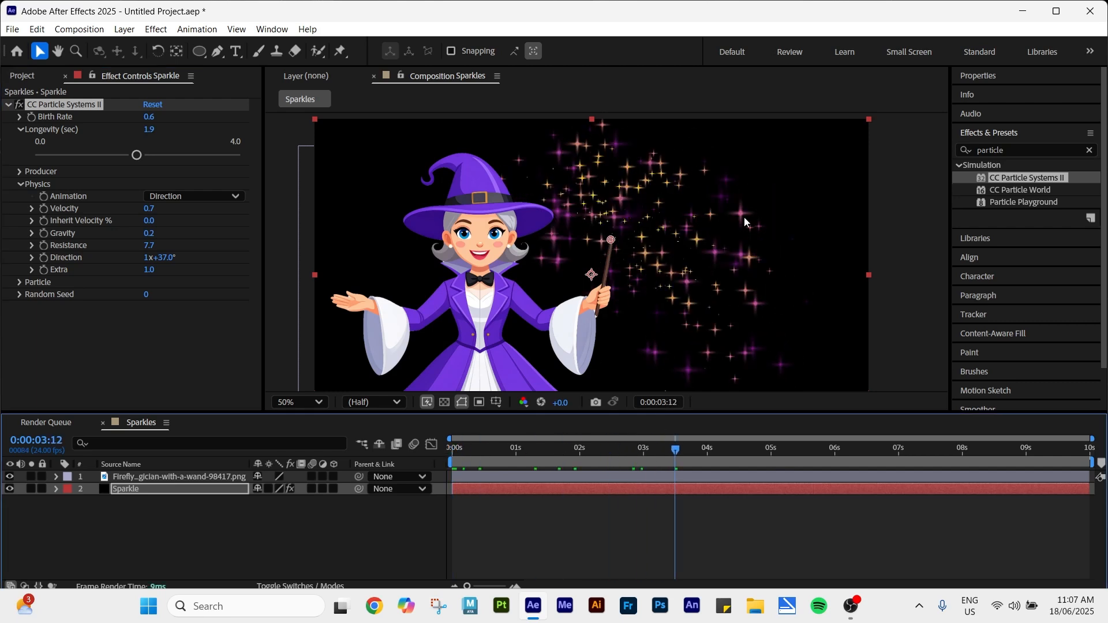
- Pre-compose the Sparkle layer as "Sparkles", moving all attributes into the new composition without opening it
{"action": "left_click", "coordinate": [456, 545]}
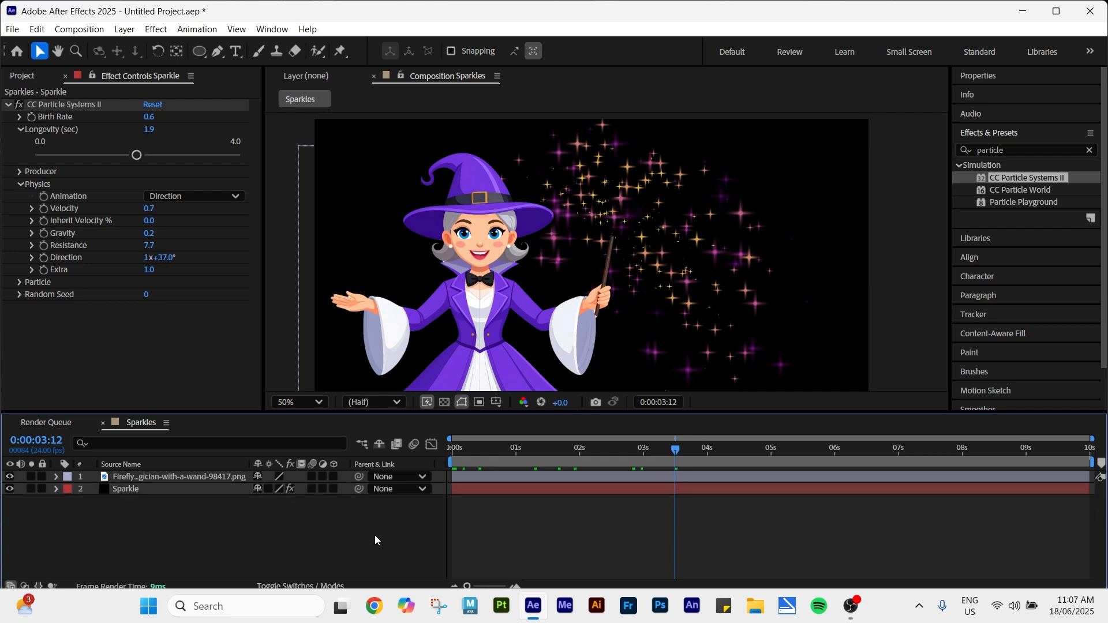
{"action": "left_click", "coordinate": [490, 489]}
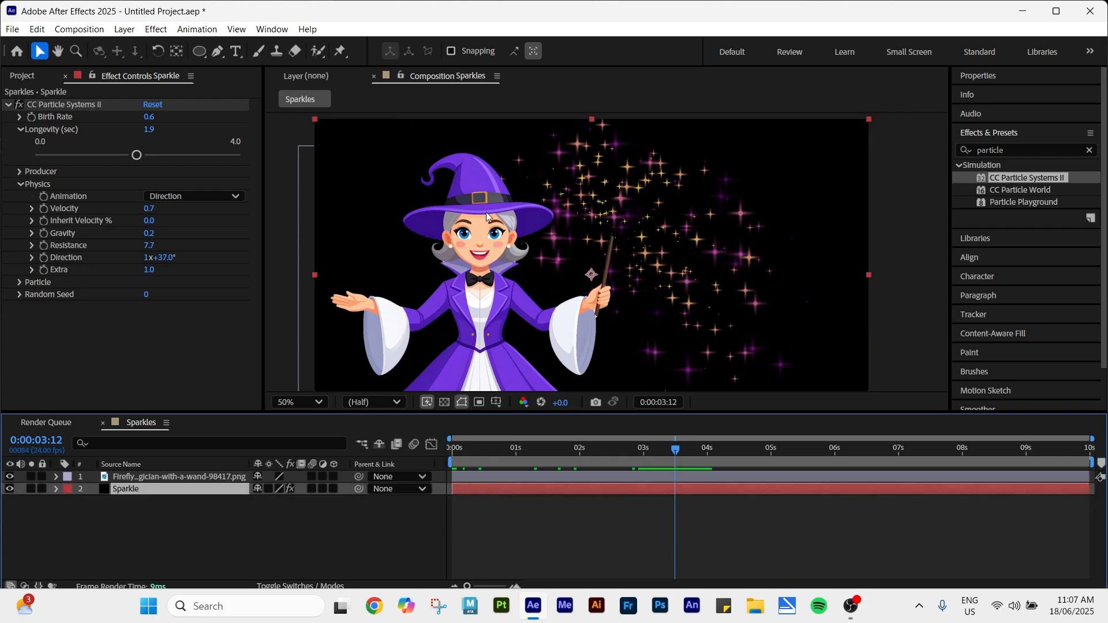
{"action": "right_click", "coordinate": [546, 492]}
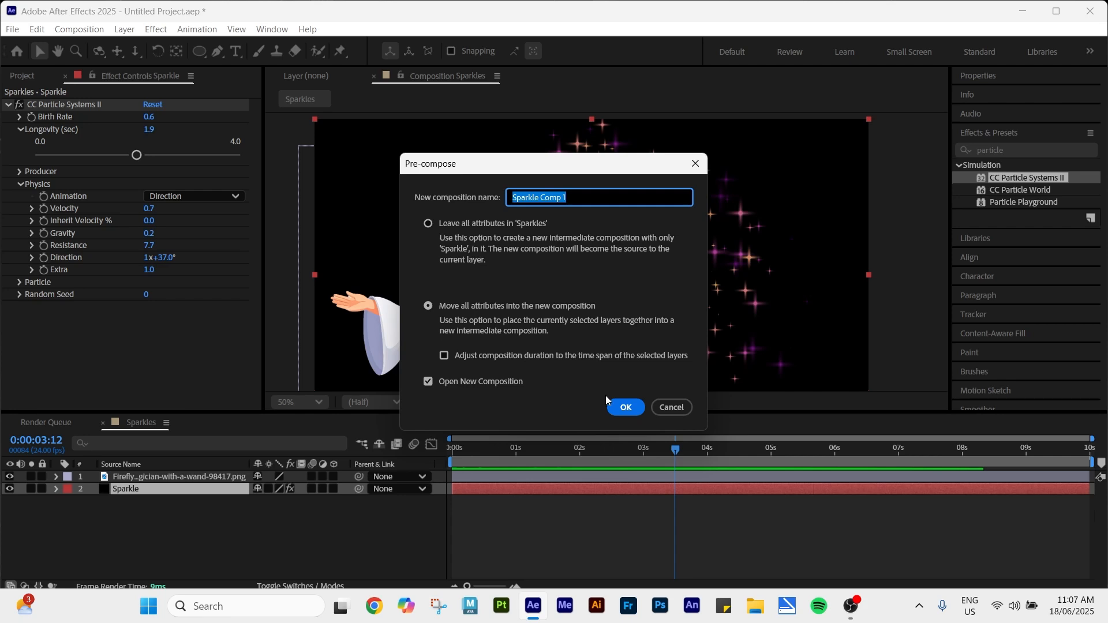
{"action": "type", "text": "S"}
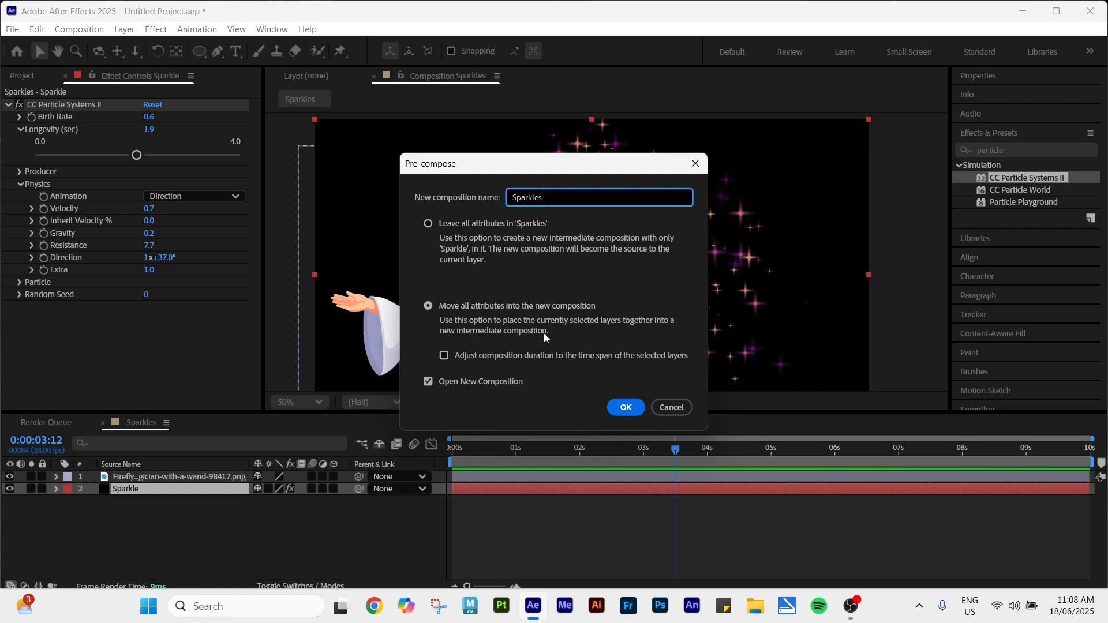
{"action": "left_click", "coordinate": [428, 381]}
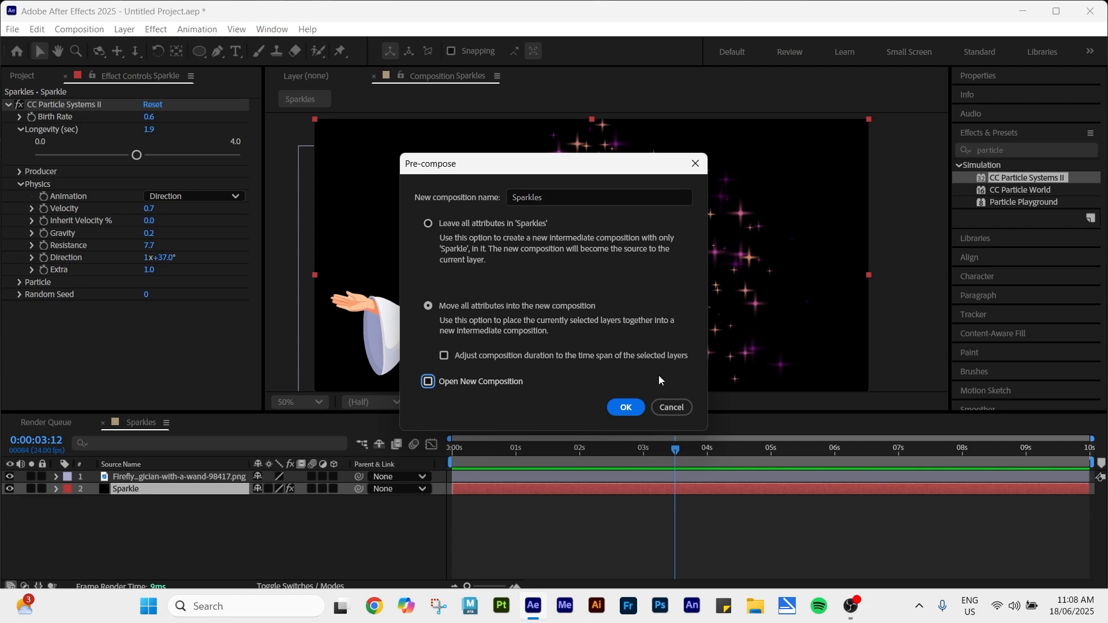
{"action": "left_click", "coordinate": [621, 409]}
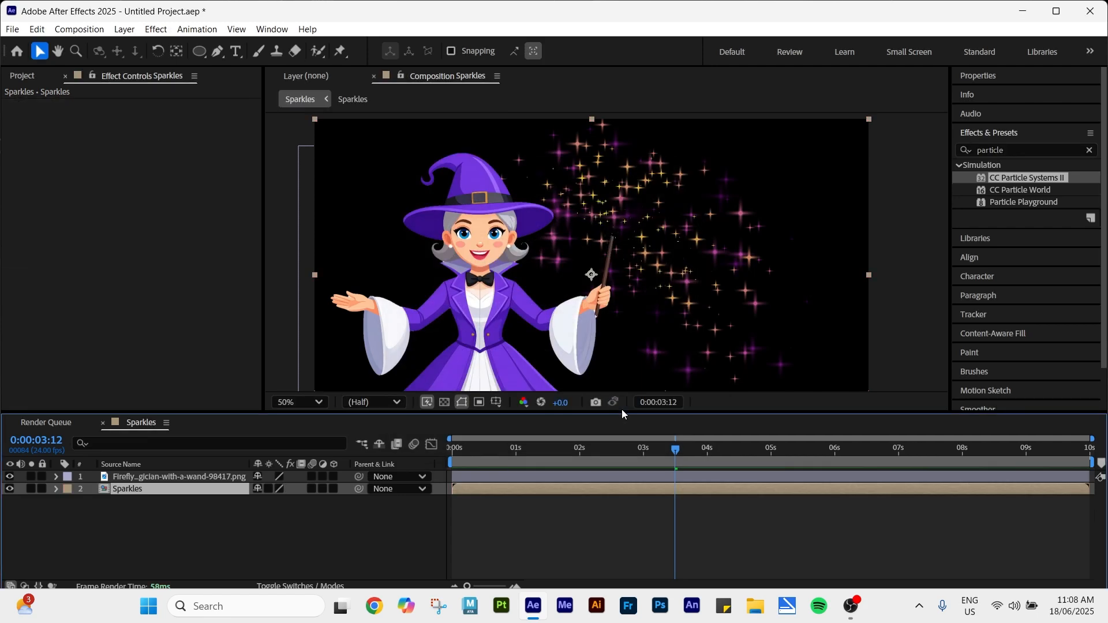
- Open the nested Sparkles composition to inspect its contents, and return to the main composition with the magician
{"action": "left_click", "coordinate": [22, 76]}
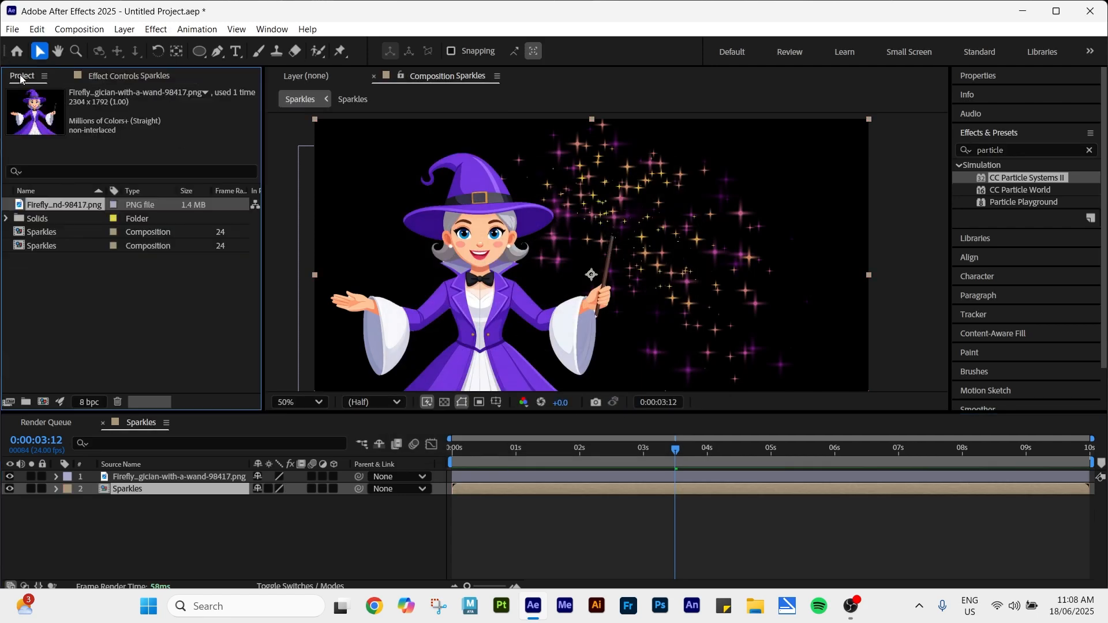
{"action": "double_click", "coordinate": [562, 489]}
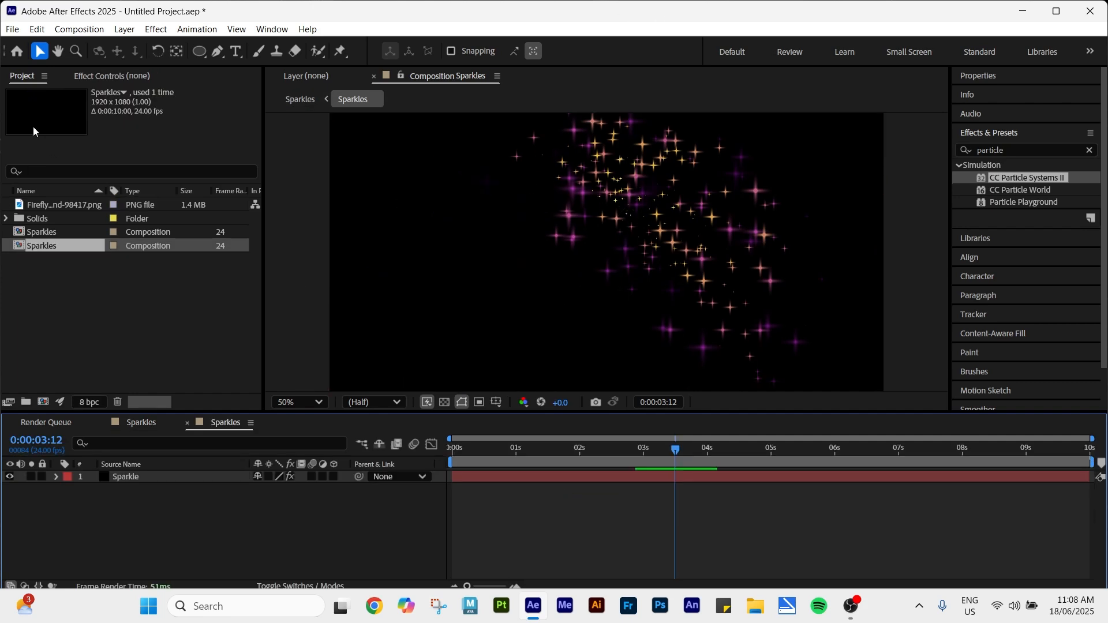
{"action": "double_click", "coordinate": [39, 230]}
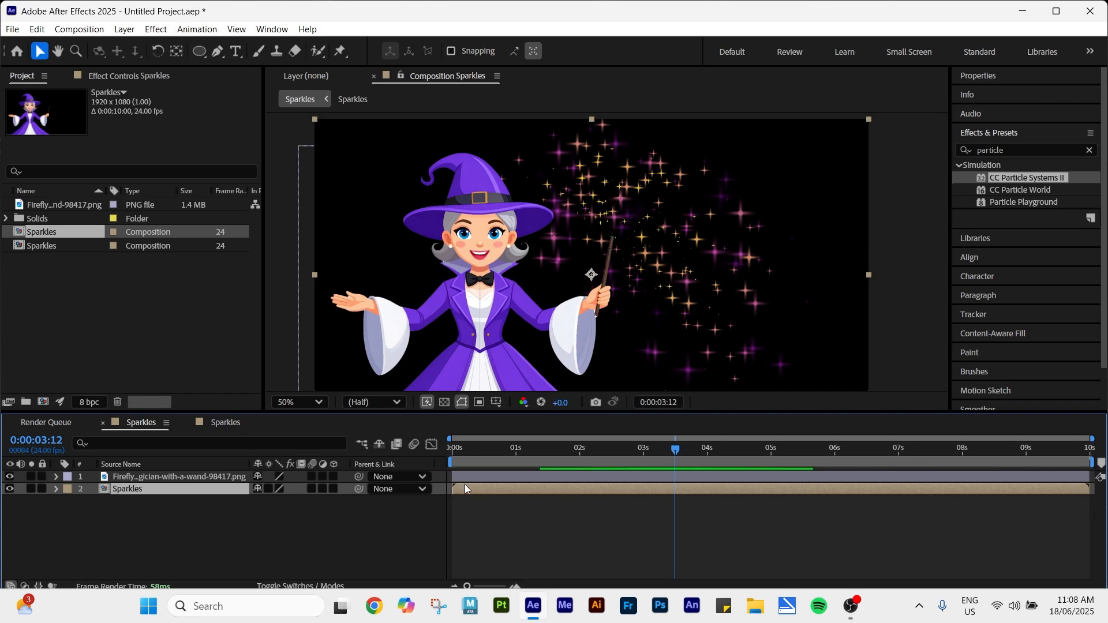
- Draw a circular mask with the Ellipse tool on the Sparkles layer around the stars at the wand's tip
{"action": "left_click", "coordinate": [199, 50]}
{"action": "left_click_drag", "start_coordinate": [199, 50], "coordinate": [255, 83]}
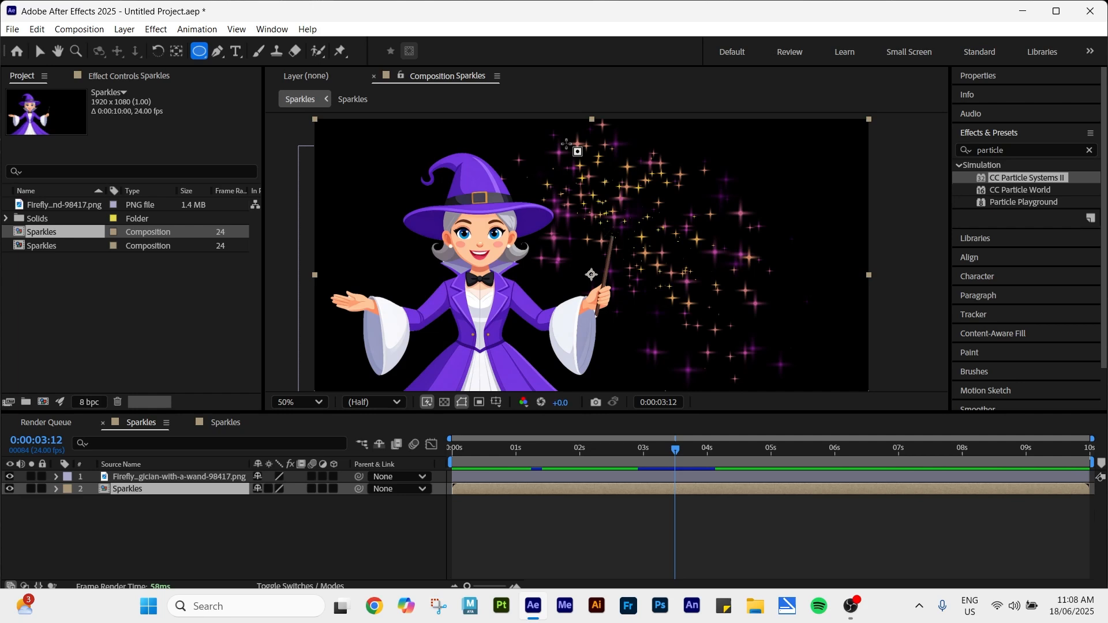
{"action": "left_click_drag", "start_coordinate": [566, 144], "coordinate": [690, 266]}
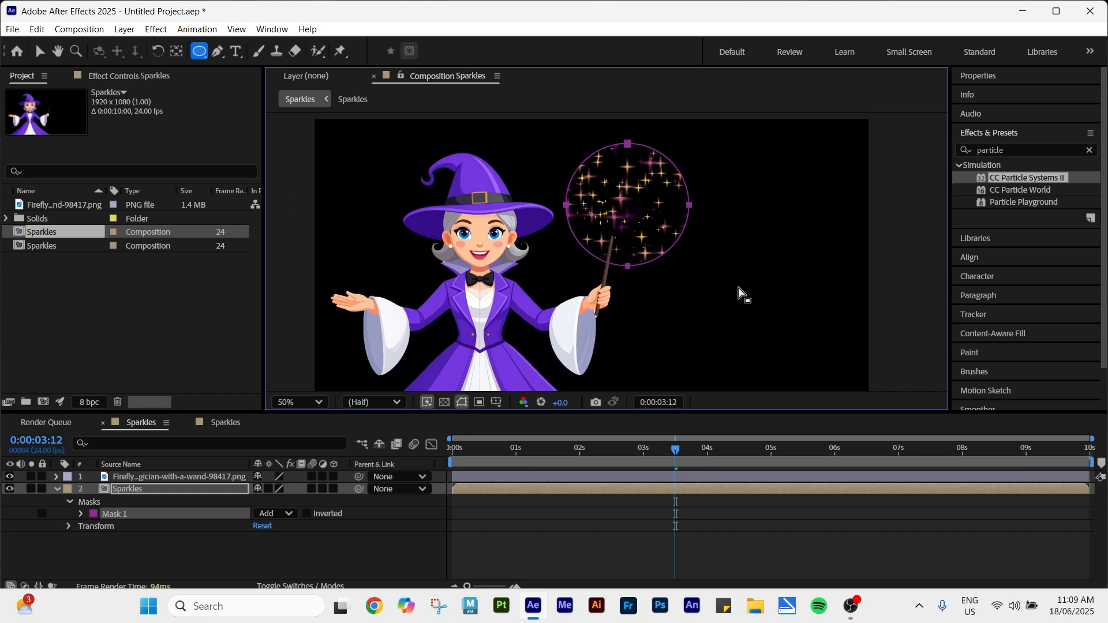
- Move the circular mask slightly left and up to centre it over the wand's tip, and deselect the layer
{"action": "key", "text": "v"}
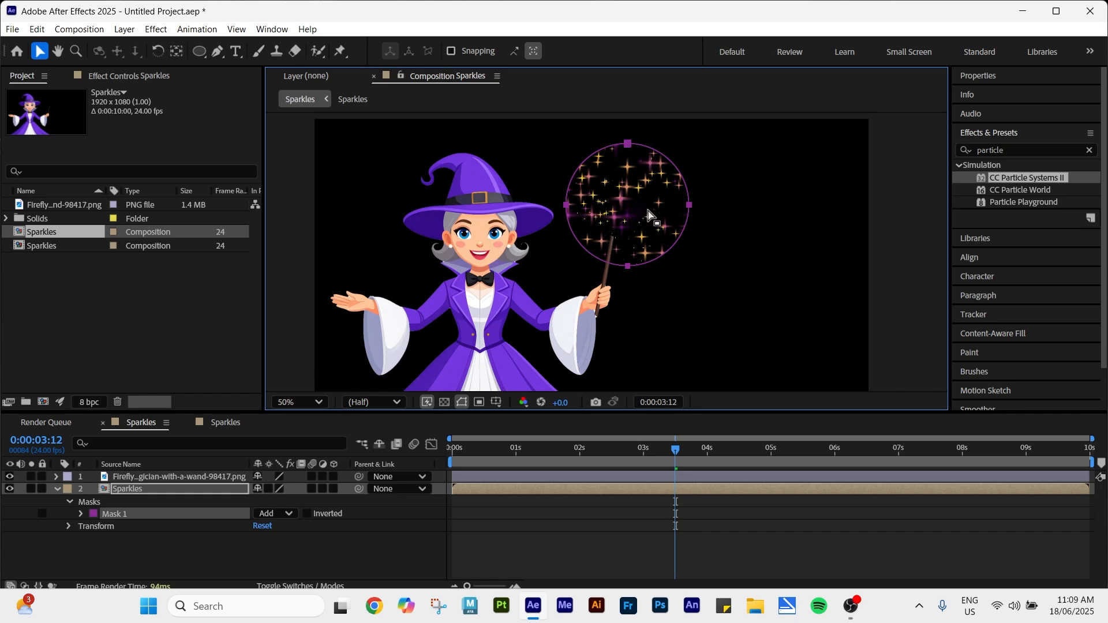
{"action": "left_click_drag", "start_coordinate": [653, 217], "coordinate": [641, 217]}
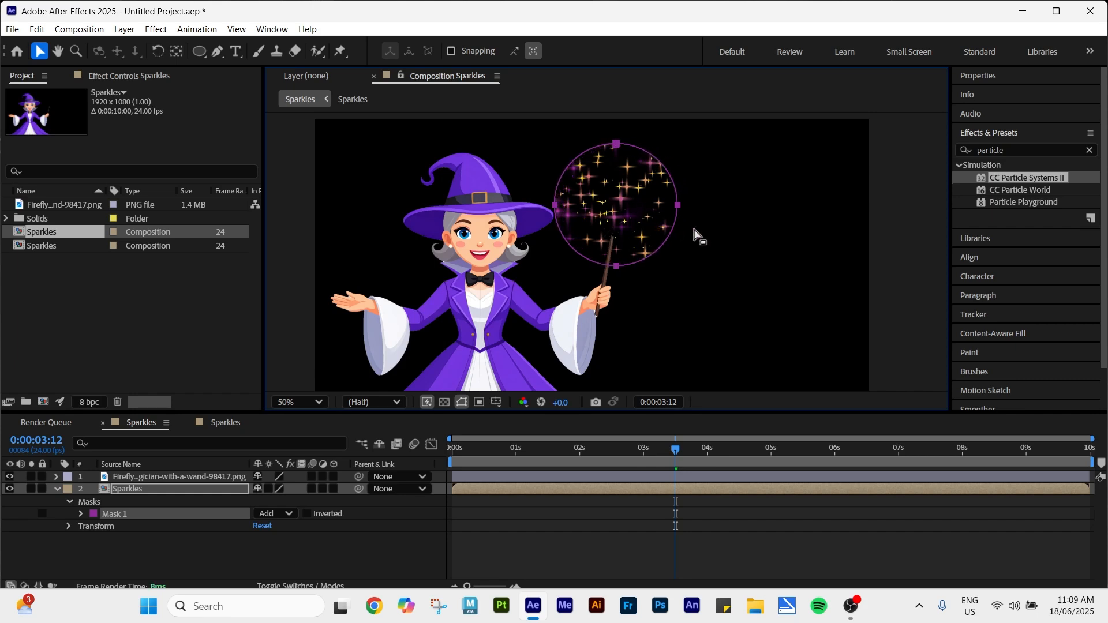
{"action": "key", "text": "Up"}
{"action": "key", "text": "Up"}
{"action": "key", "text": "Up"}
{"action": "key", "text": "Up"}
{"action": "key", "text": "Up"}
{"action": "key", "text": "Up"}
{"action": "key", "text": "Up"}
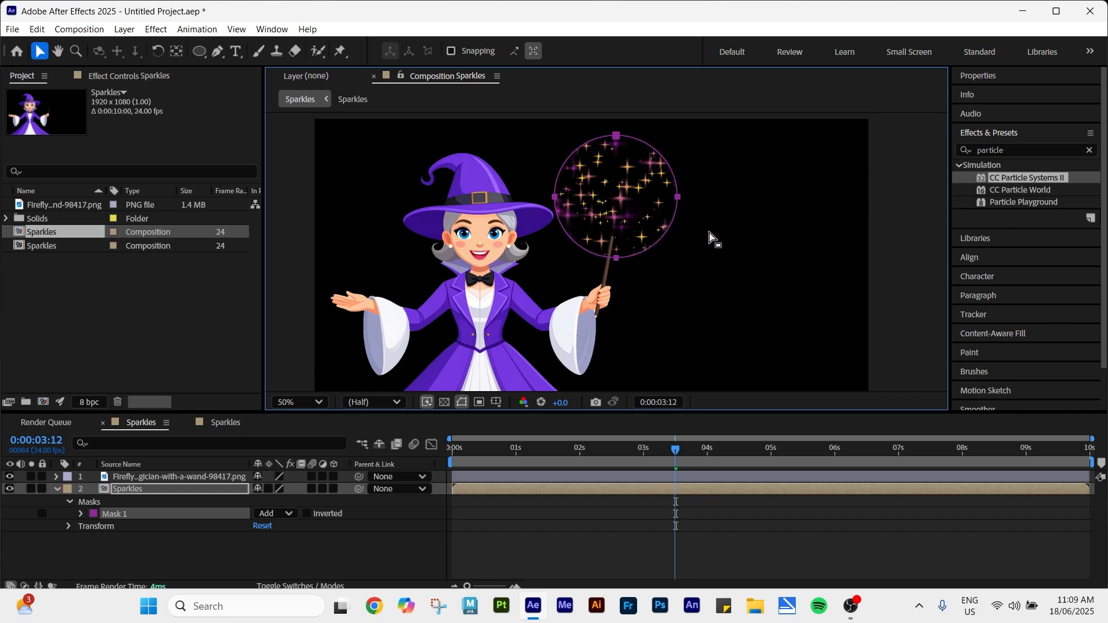
{"action": "key", "text": "Right"}
{"action": "key", "text": "Right"}
{"action": "key", "text": "Down"}
{"action": "key", "text": "Down"}
{"action": "key", "text": "Down"}
{"action": "key", "text": "Down"}
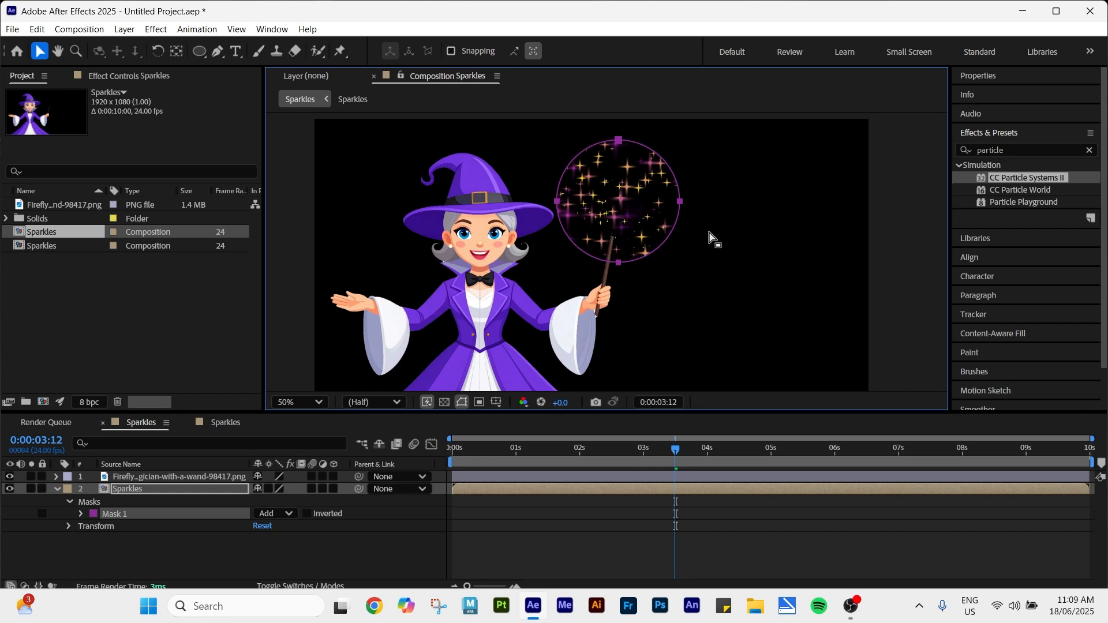
{"action": "left_click", "coordinate": [825, 237]}
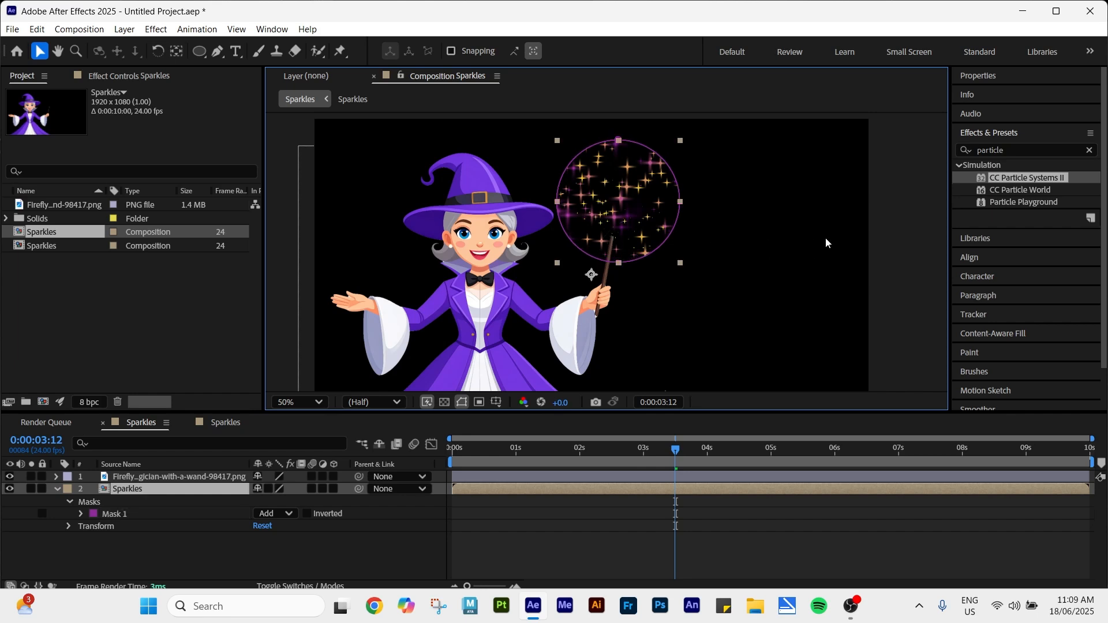
{"action": "left_click", "coordinate": [825, 237]}
- Preview the masked sparkles, and soften the mask's edge with a Mask Feather of 155 pixels
{"action": "key", "text": "space"}
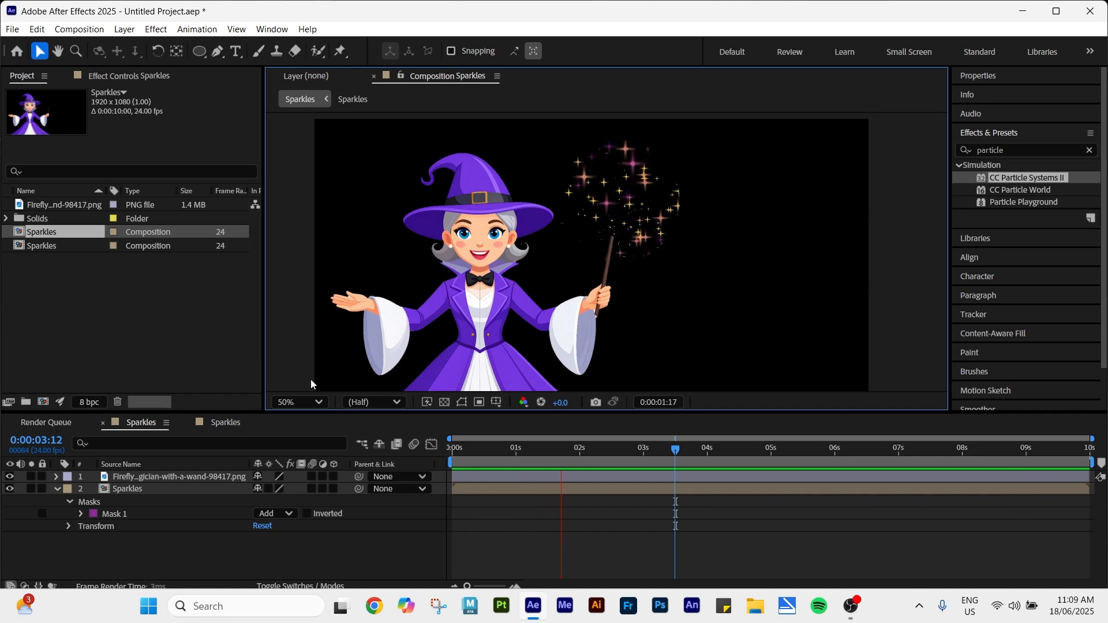
{"action": "key", "text": "space"}
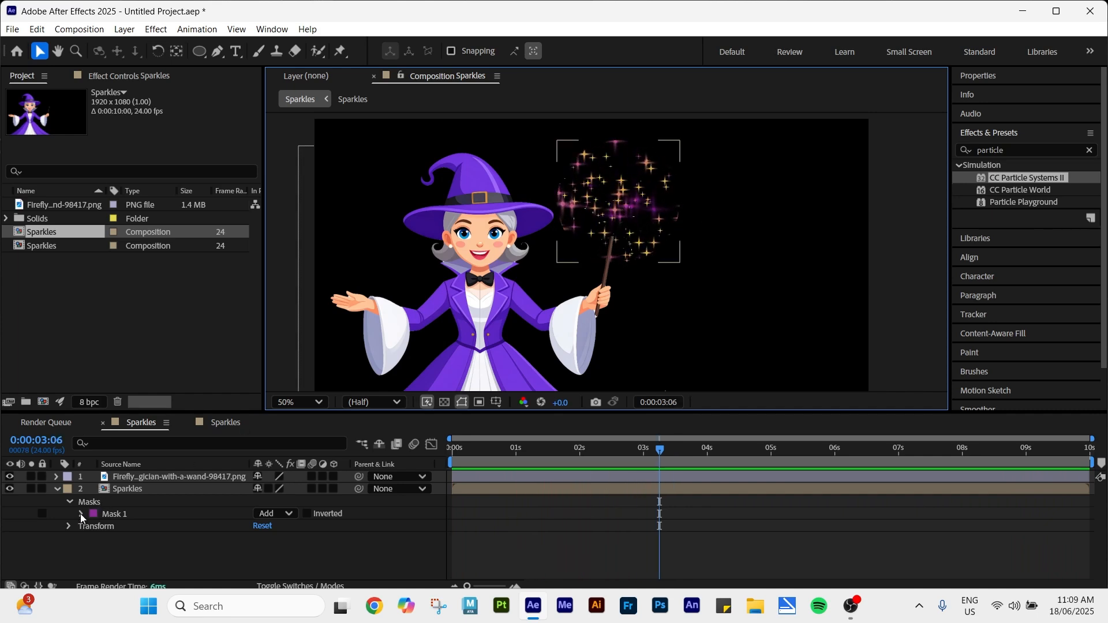
{"action": "left_click", "coordinate": [80, 514]}
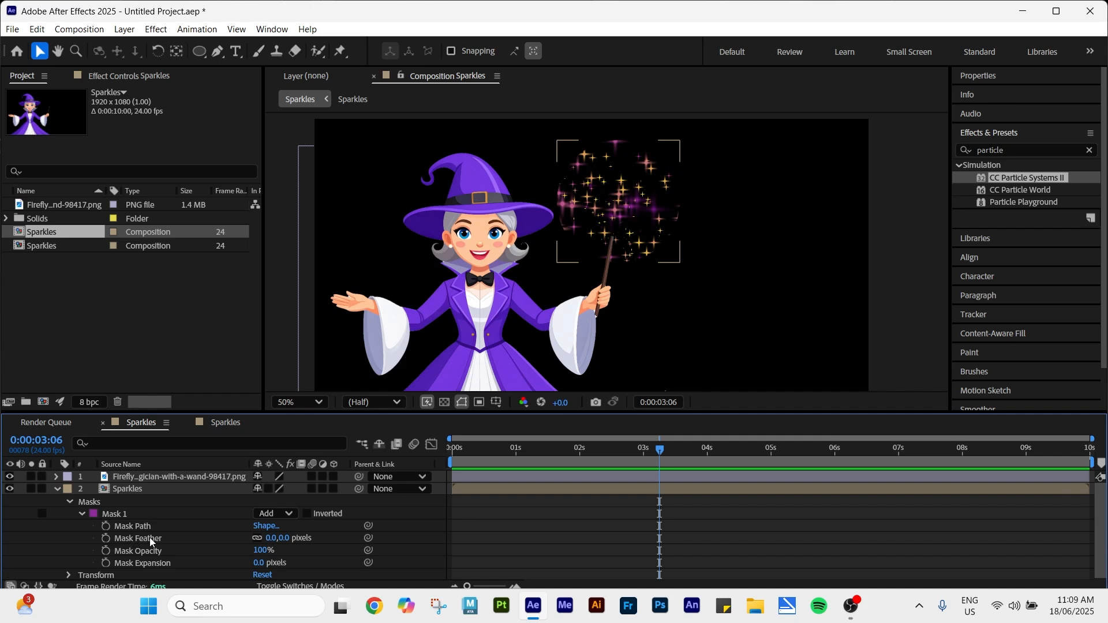
{"action": "left_click_drag", "start_coordinate": [286, 541], "coordinate": [410, 557]}
{"action": "key", "text": "space"}
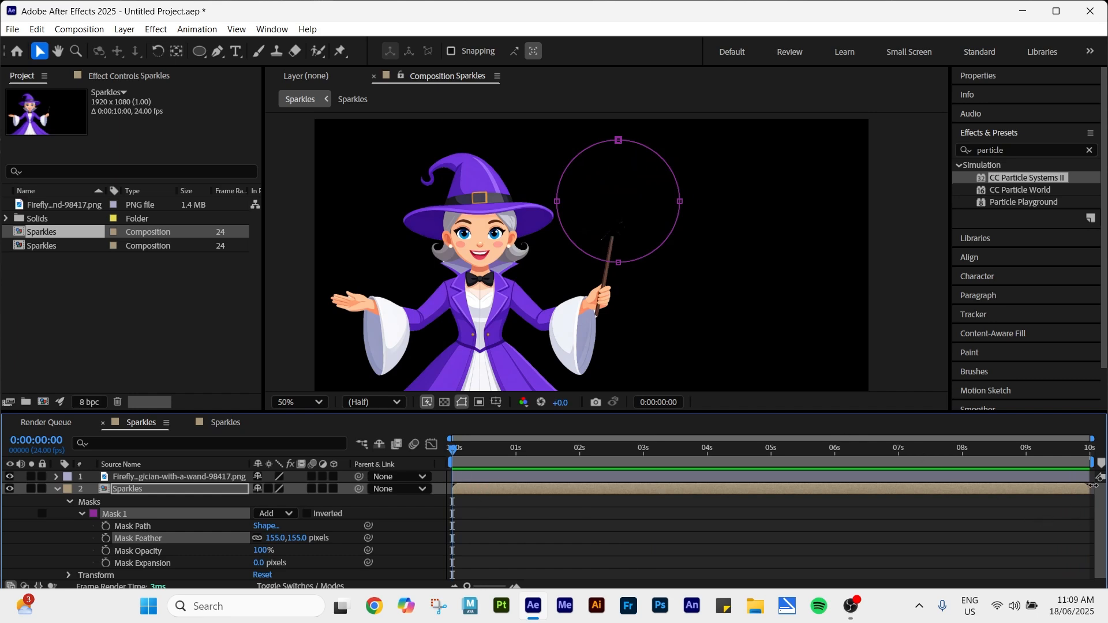
- Trim the end of the Sparkles layer to the 4-second mark and preview the animation
{"action": "left_click_drag", "start_coordinate": [1092, 484], "coordinate": [708, 515]}
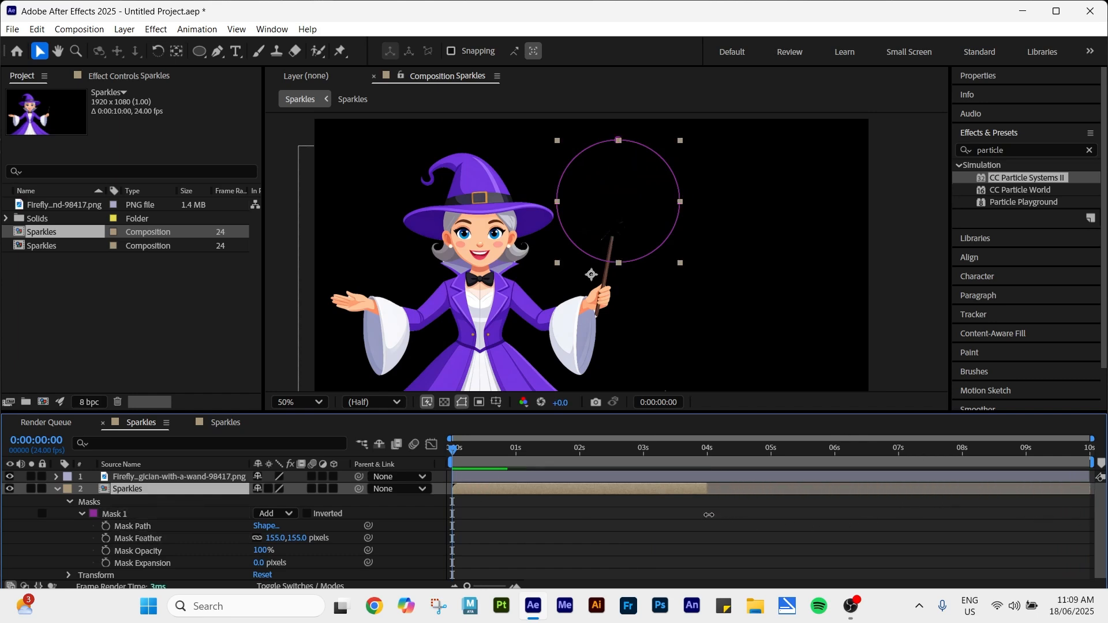
{"action": "key", "text": "space"}
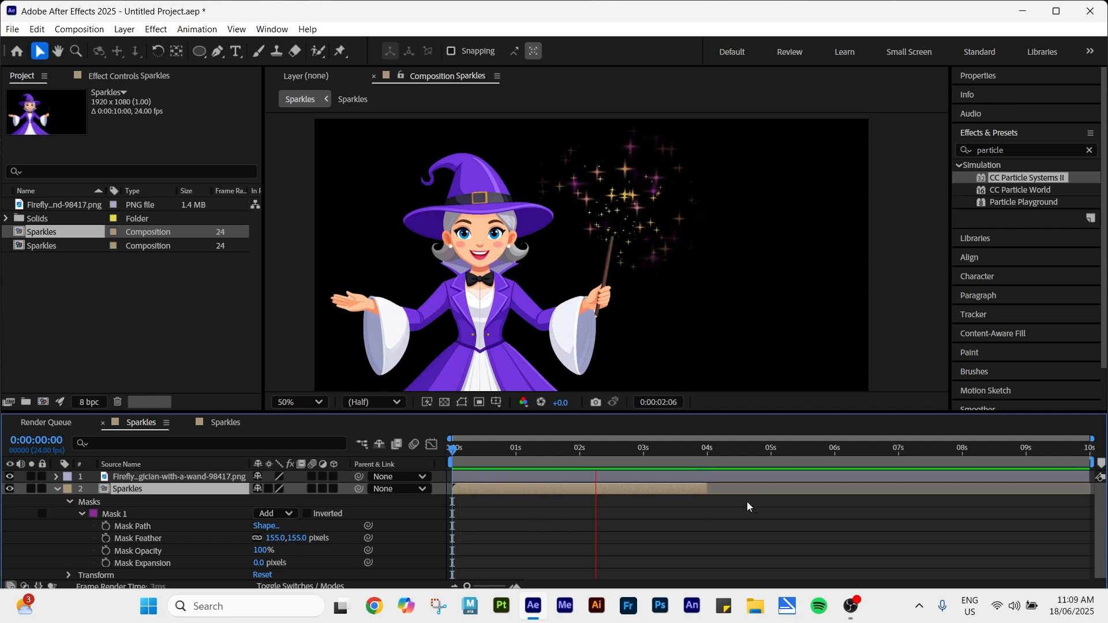
{"action": "key", "text": "space"}
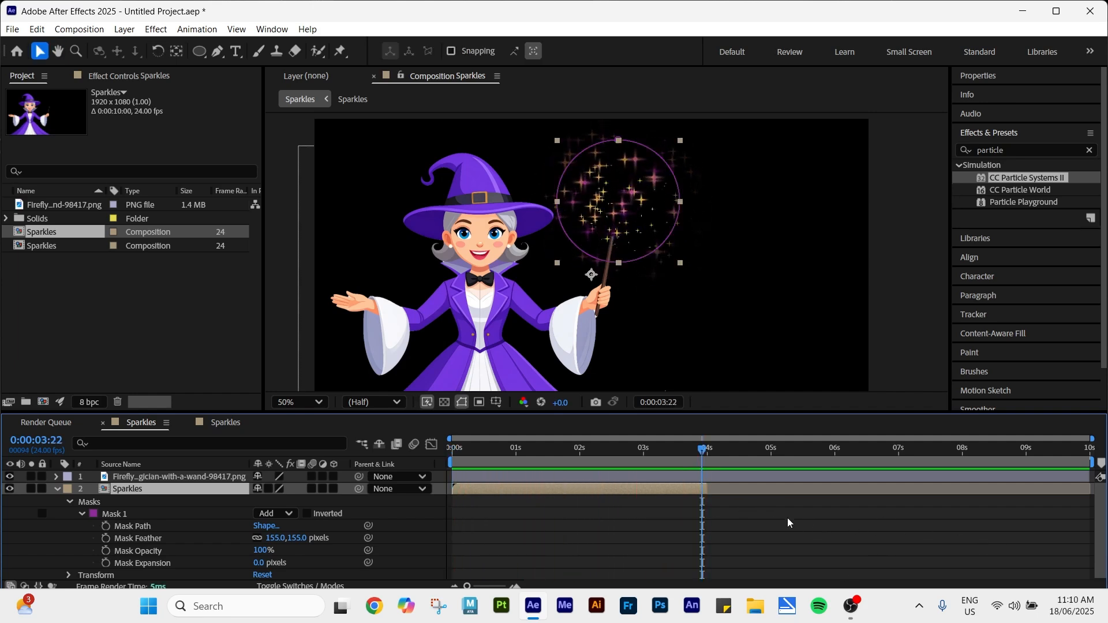
- Search the effects and presets for "fade" and apply the Fade In+Out - frames preset to the Sparkles layer
{"action": "left_click_drag", "start_coordinate": [700, 453], "coordinate": [669, 455]}
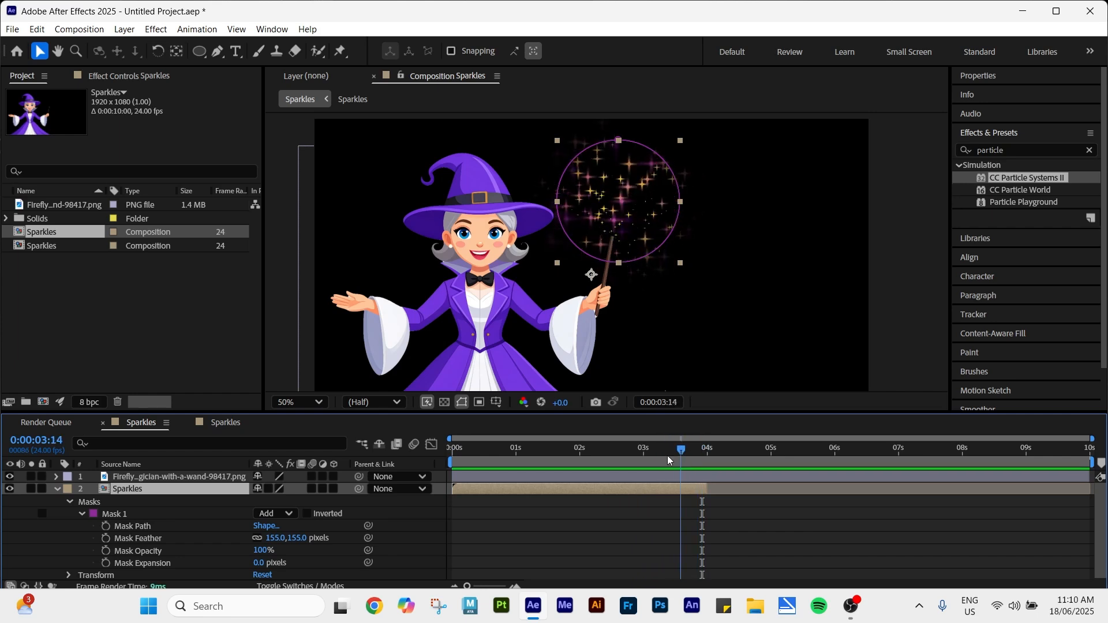
{"action": "left_click", "coordinate": [1090, 150]}
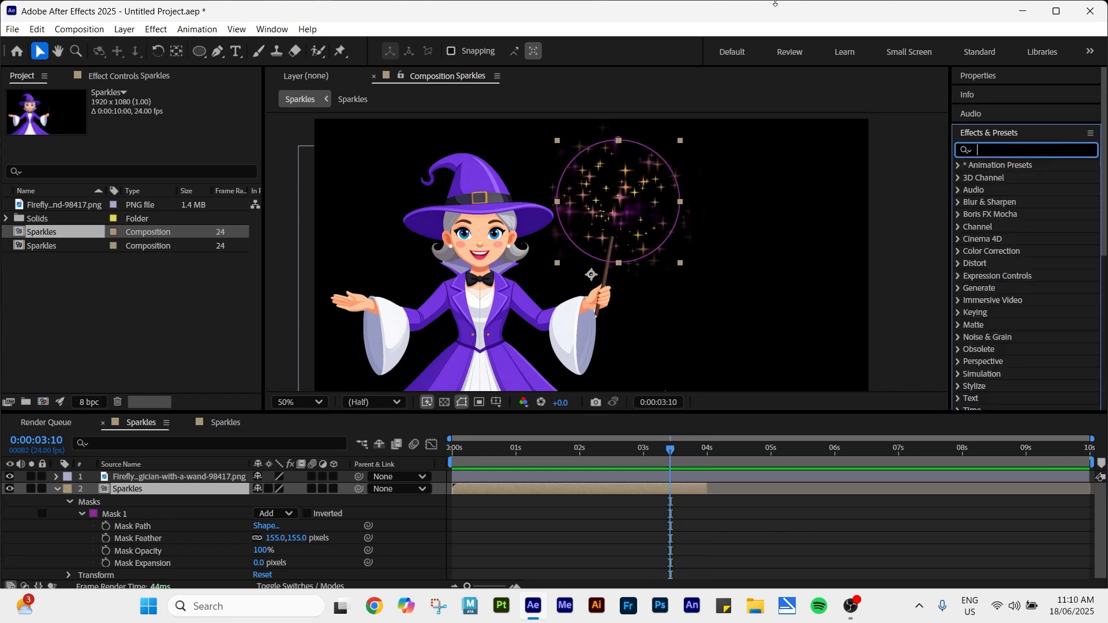
{"action": "type", "text": "fade"}
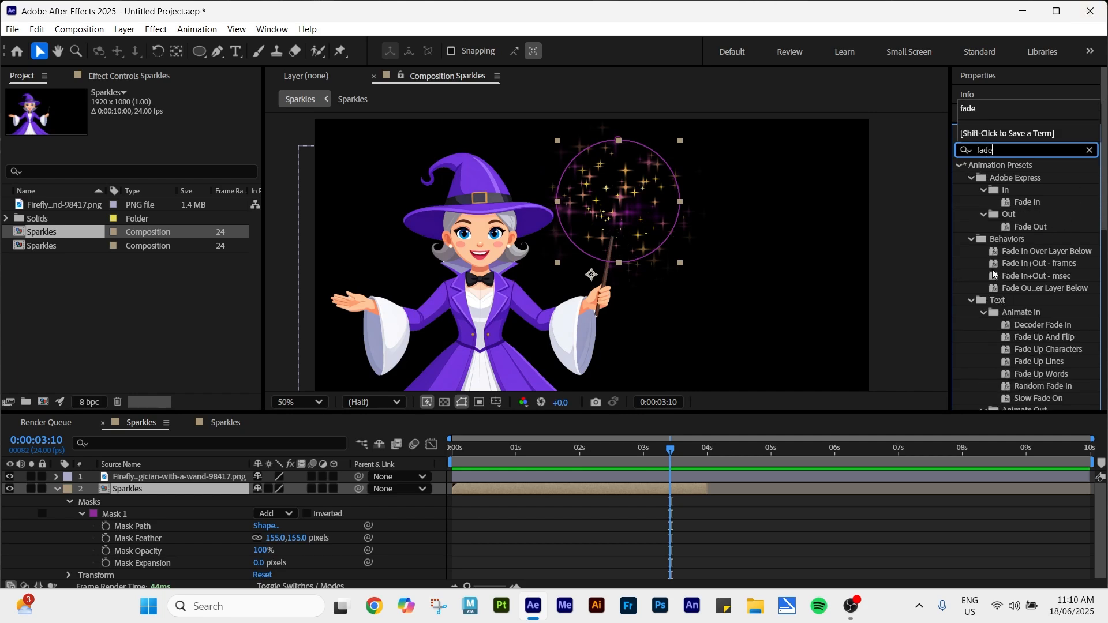
{"action": "double_click", "coordinate": [1049, 264]}
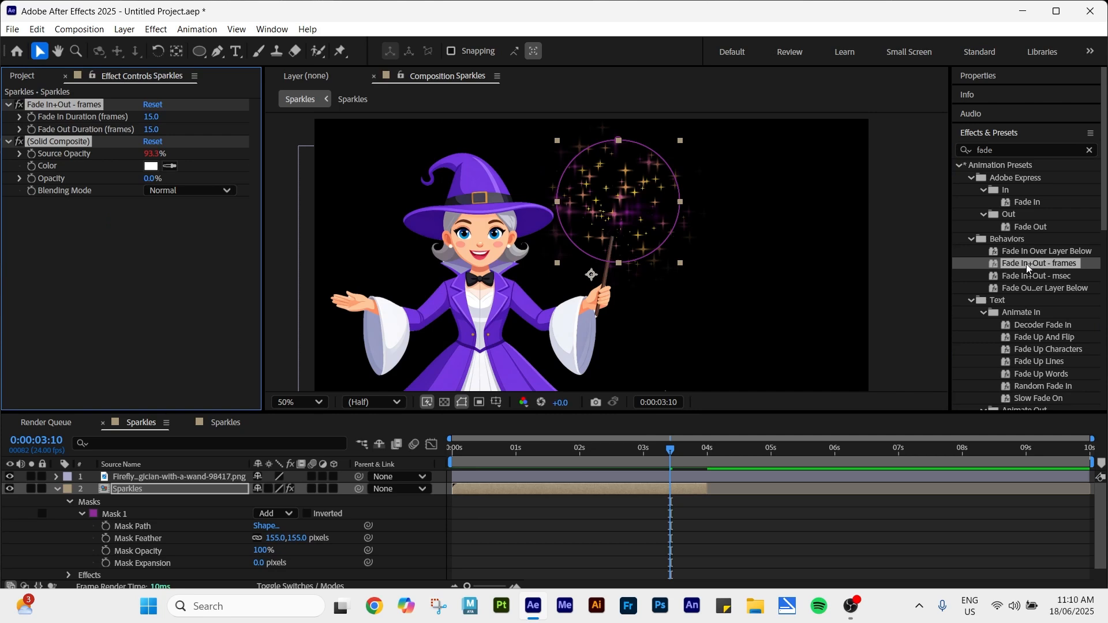
- Preview how the sparkles fade out around the 4-second end of the Sparkles layer
{"action": "key", "text": "space"}
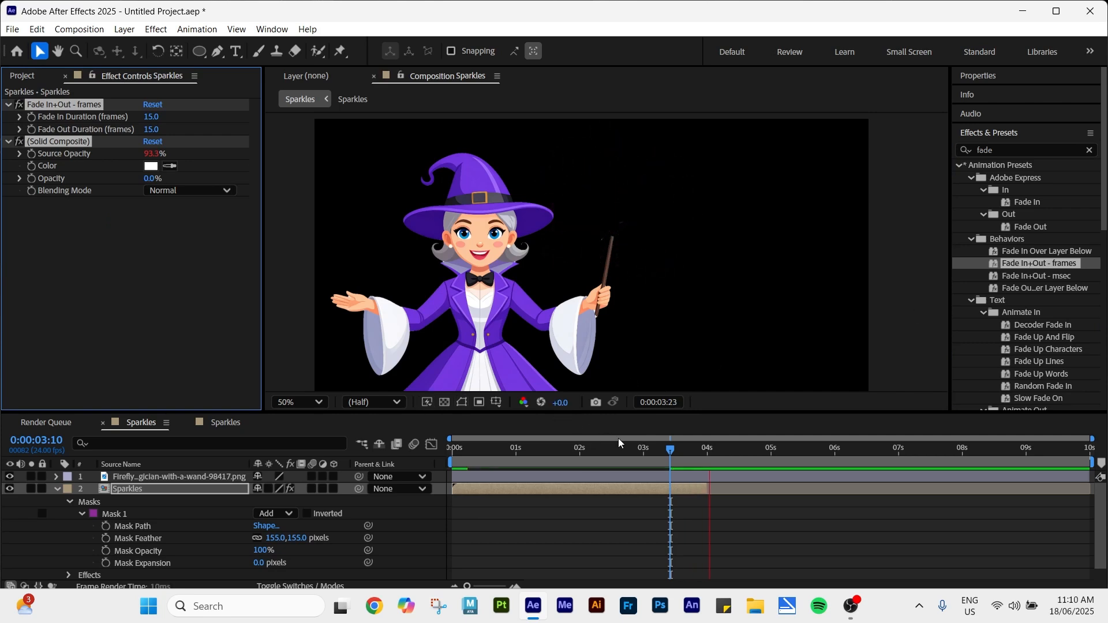
{"action": "key", "text": "space"}
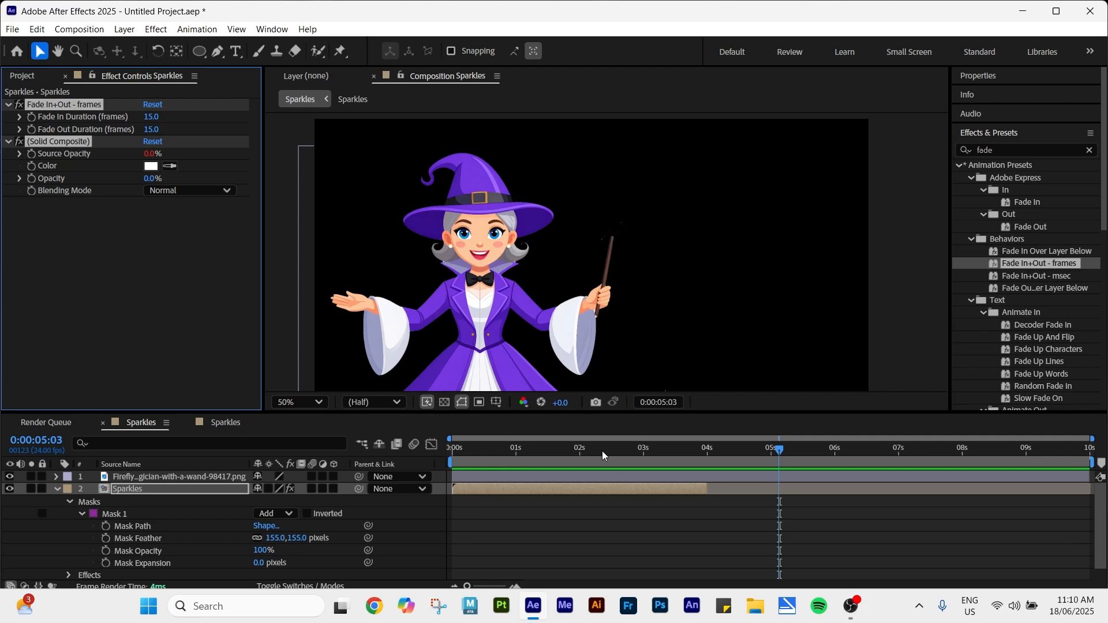
{"action": "left_click", "coordinate": [652, 448]}
{"action": "key", "text": "space"}
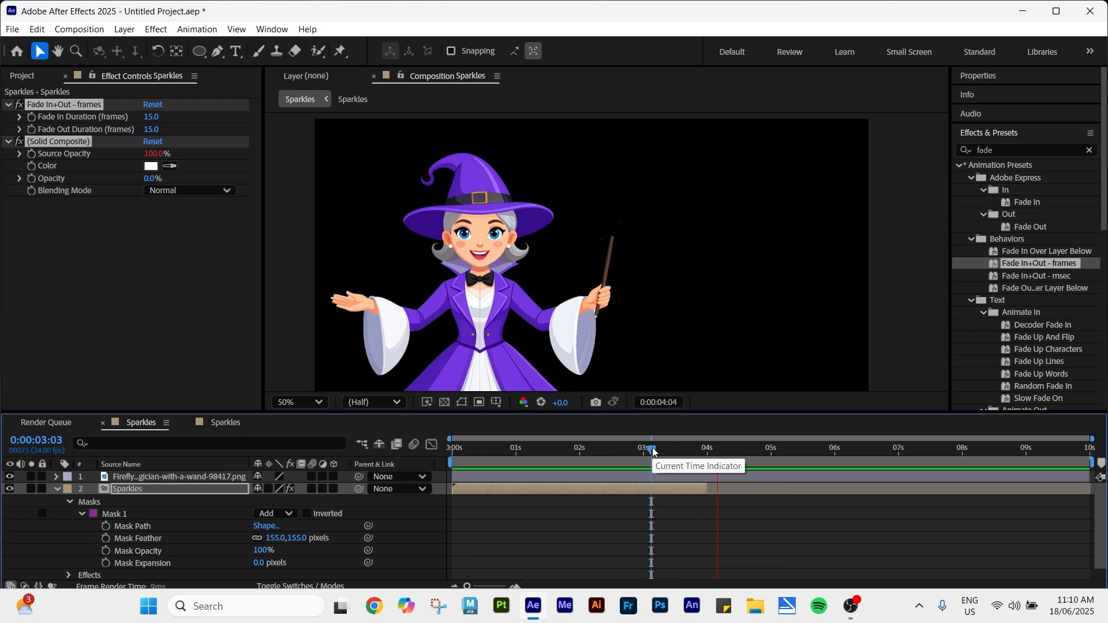
{"action": "mouse_move", "coordinate": [669, 450]}
{"action": "left_mouse_down"}
{"action": "mouse_move", "coordinate": [693, 455]}
{"action": "mouse_move", "coordinate": [660, 453]}
{"action": "left_mouse_up"}
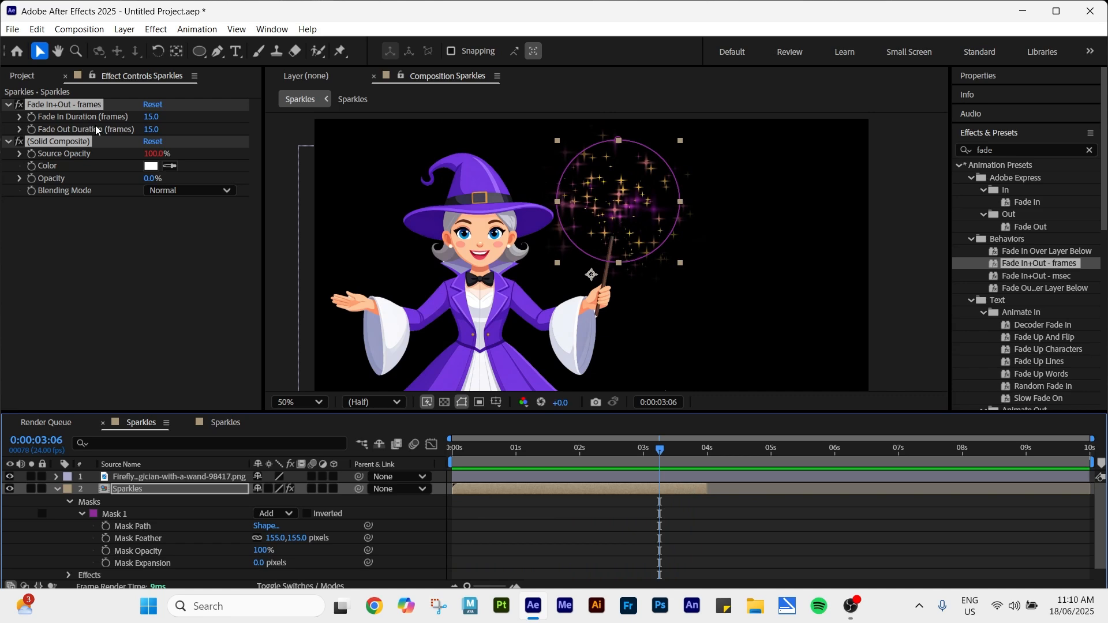
- Set the fade preset's Fade In Duration to 0 frames and its Fade Out Duration to 5 frames
{"action": "left_click", "coordinate": [152, 118]}
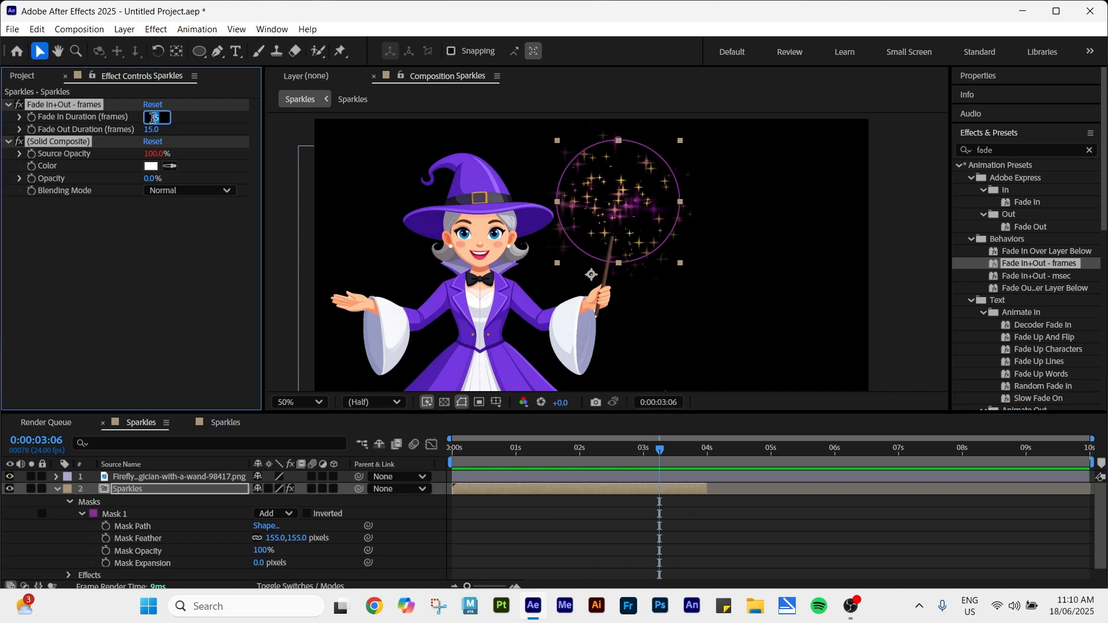
{"action": "type", "text": "0"}
{"action": "left_click", "coordinate": [149, 130]}
{"action": "type", "text": "5"}
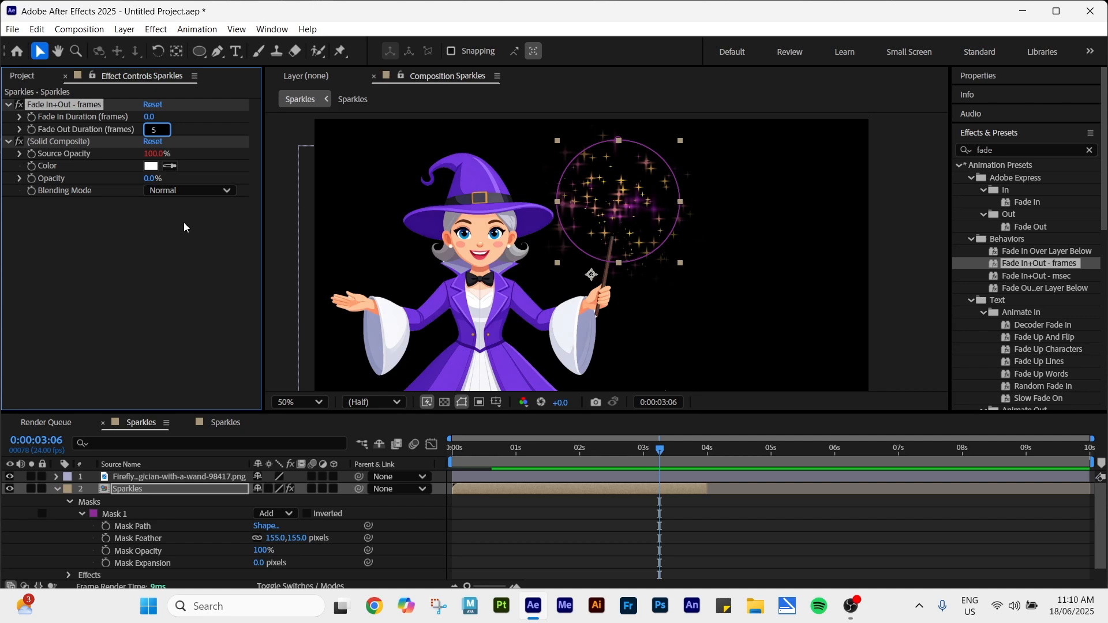
{"action": "key", "text": "Return"}
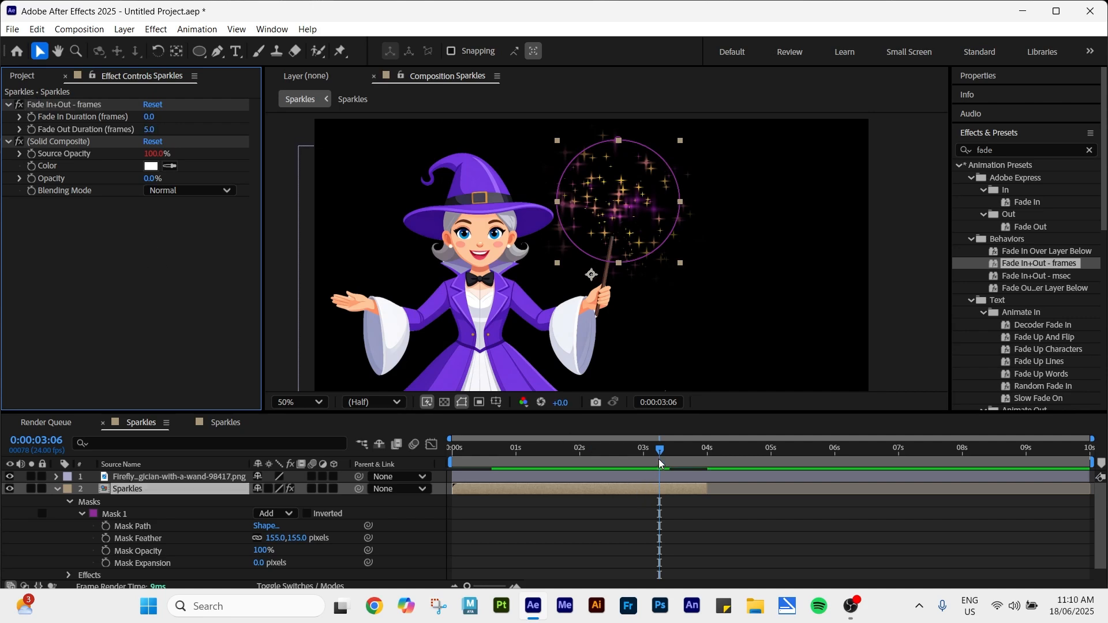
- Preview the sparkle animation from the beginning, return to about the 2-second mark and deselect the Sparkles layer
{"action": "left_click", "coordinate": [453, 454]}
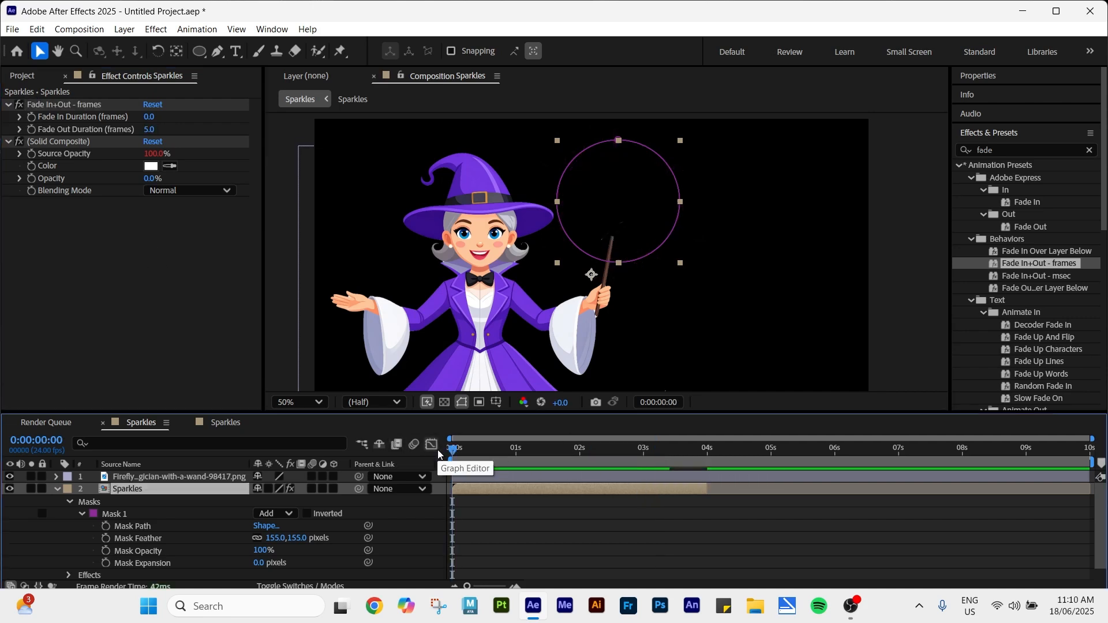
{"action": "key", "text": "space"}
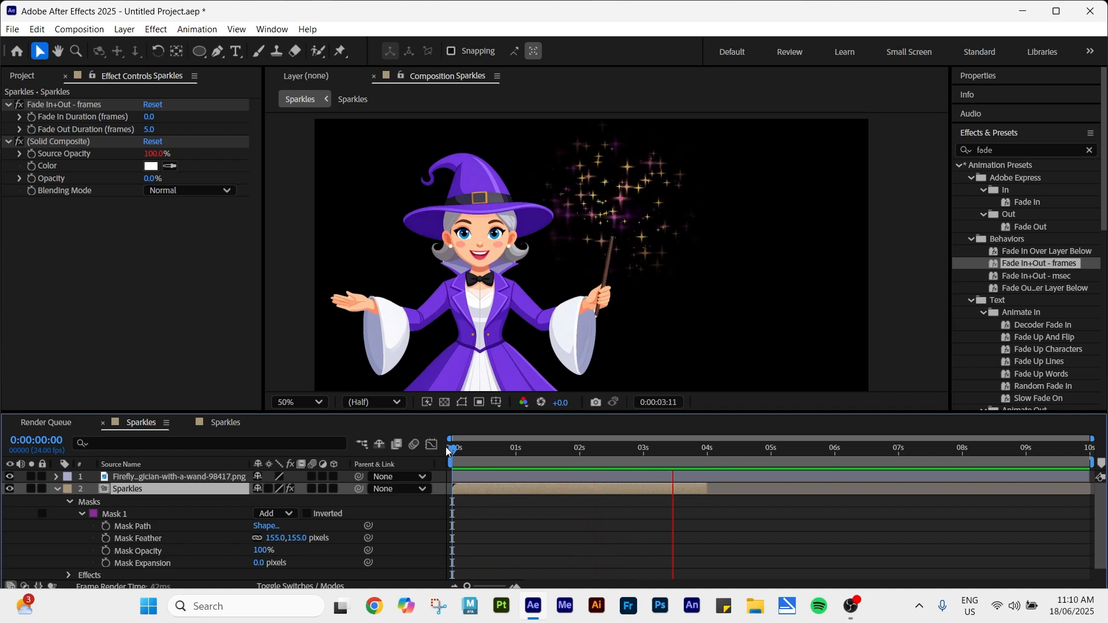
{"action": "key", "text": "space"}
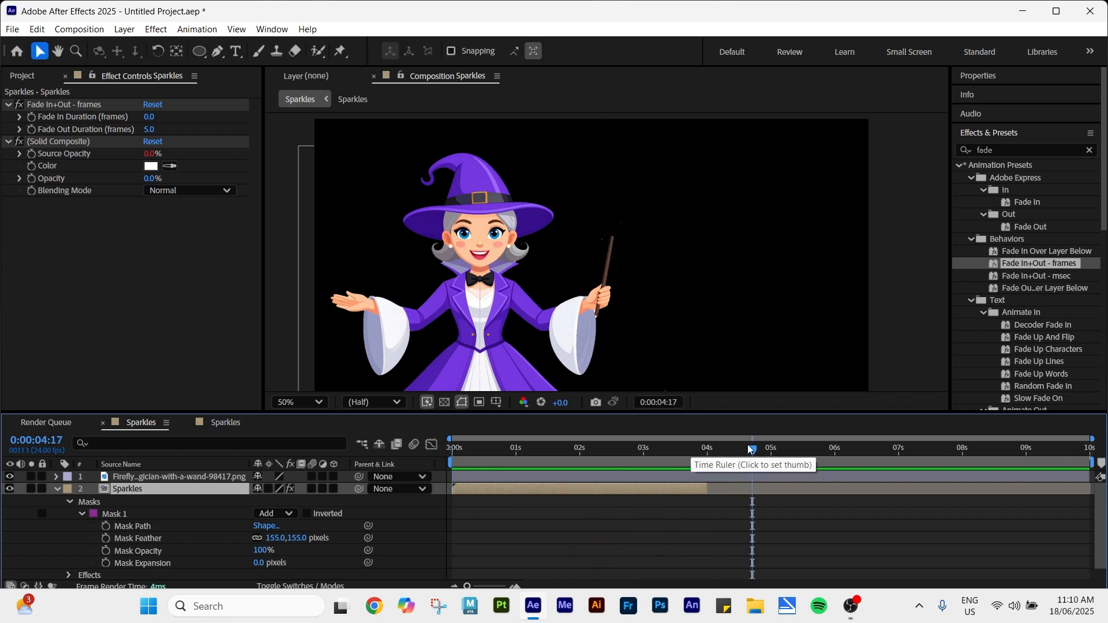
{"action": "left_click_drag", "start_coordinate": [753, 447], "coordinate": [580, 478]}
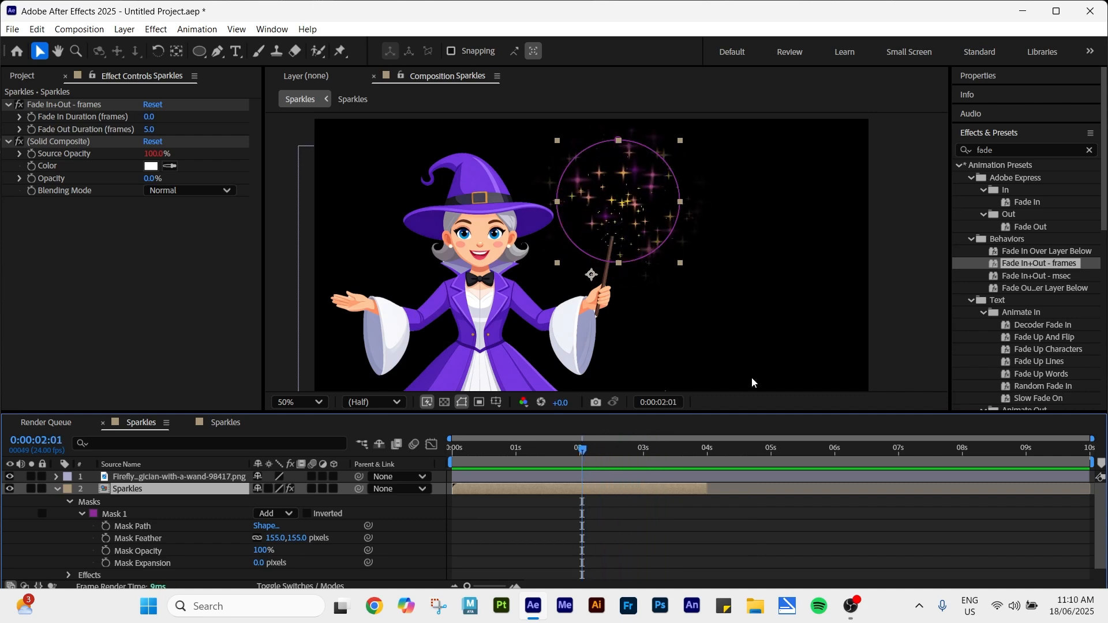
{"action": "left_click", "coordinate": [901, 300]}
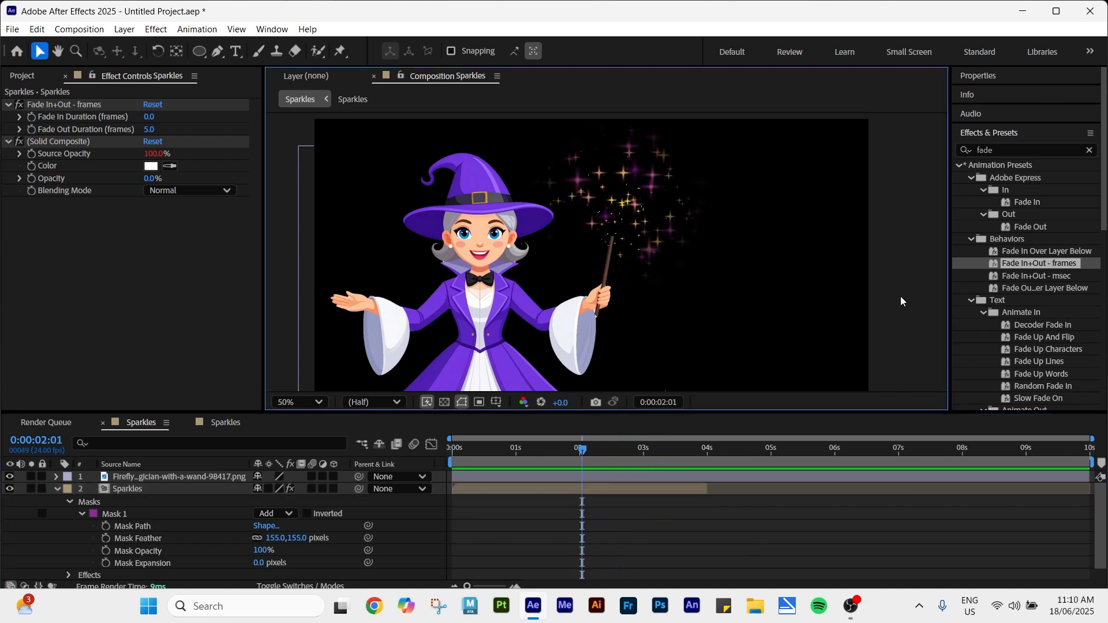